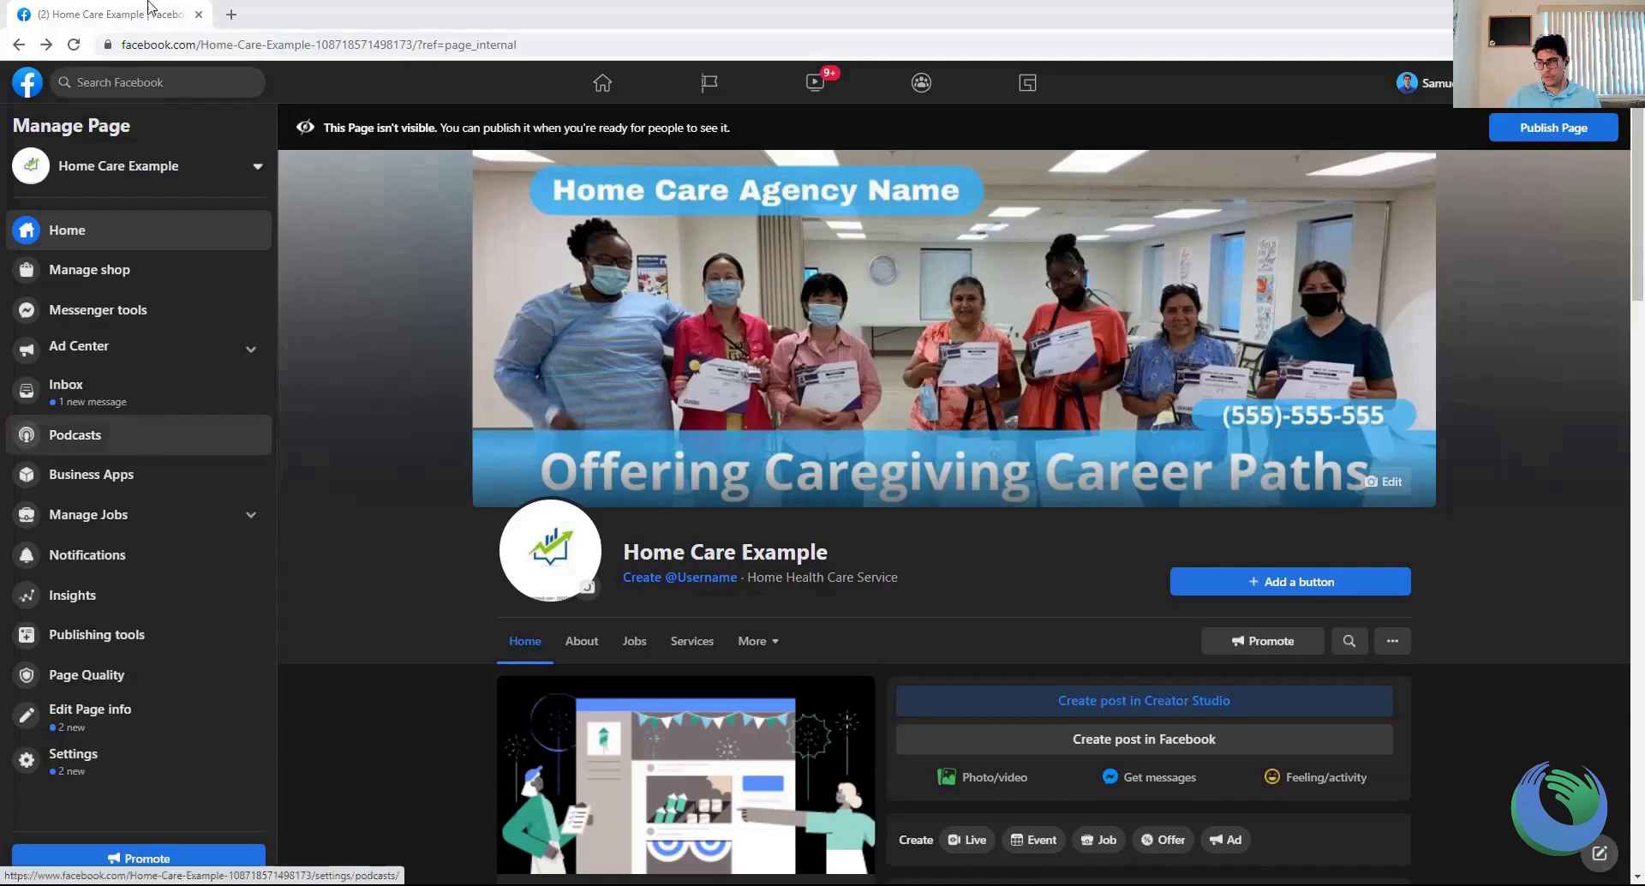
Open the Jobs section of the Home Care Example page and start creating a new job post
{"action": "scroll", "coordinate": [464, 490], "scroll_direction": "down", "scroll_amount": 1}
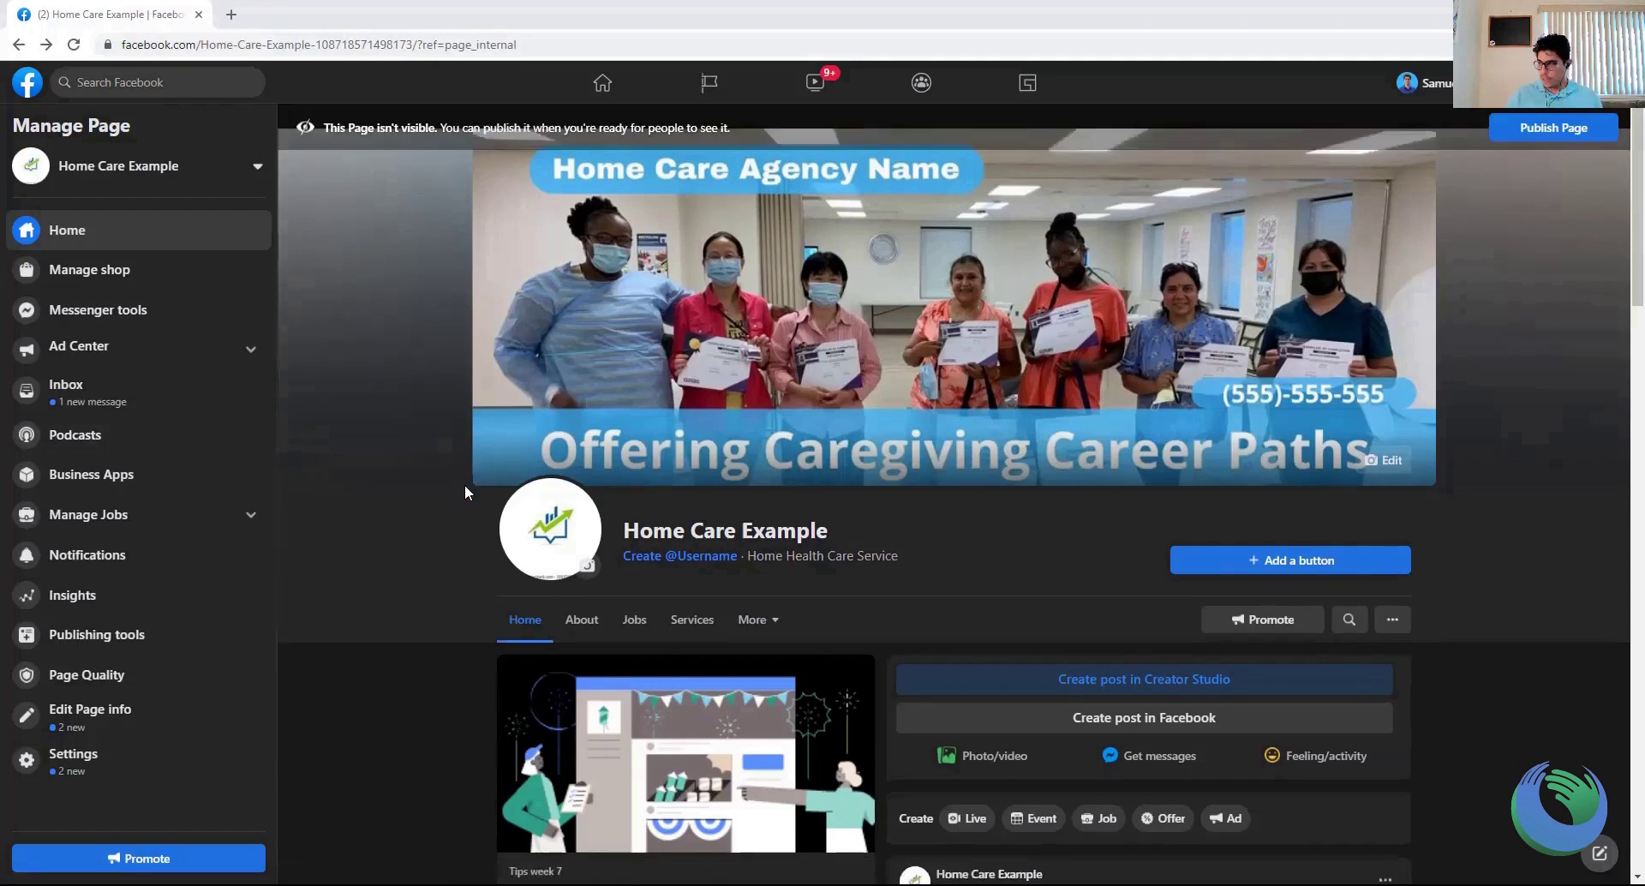
{"action": "scroll", "coordinate": [479, 467], "scroll_direction": "up", "scroll_amount": 1}
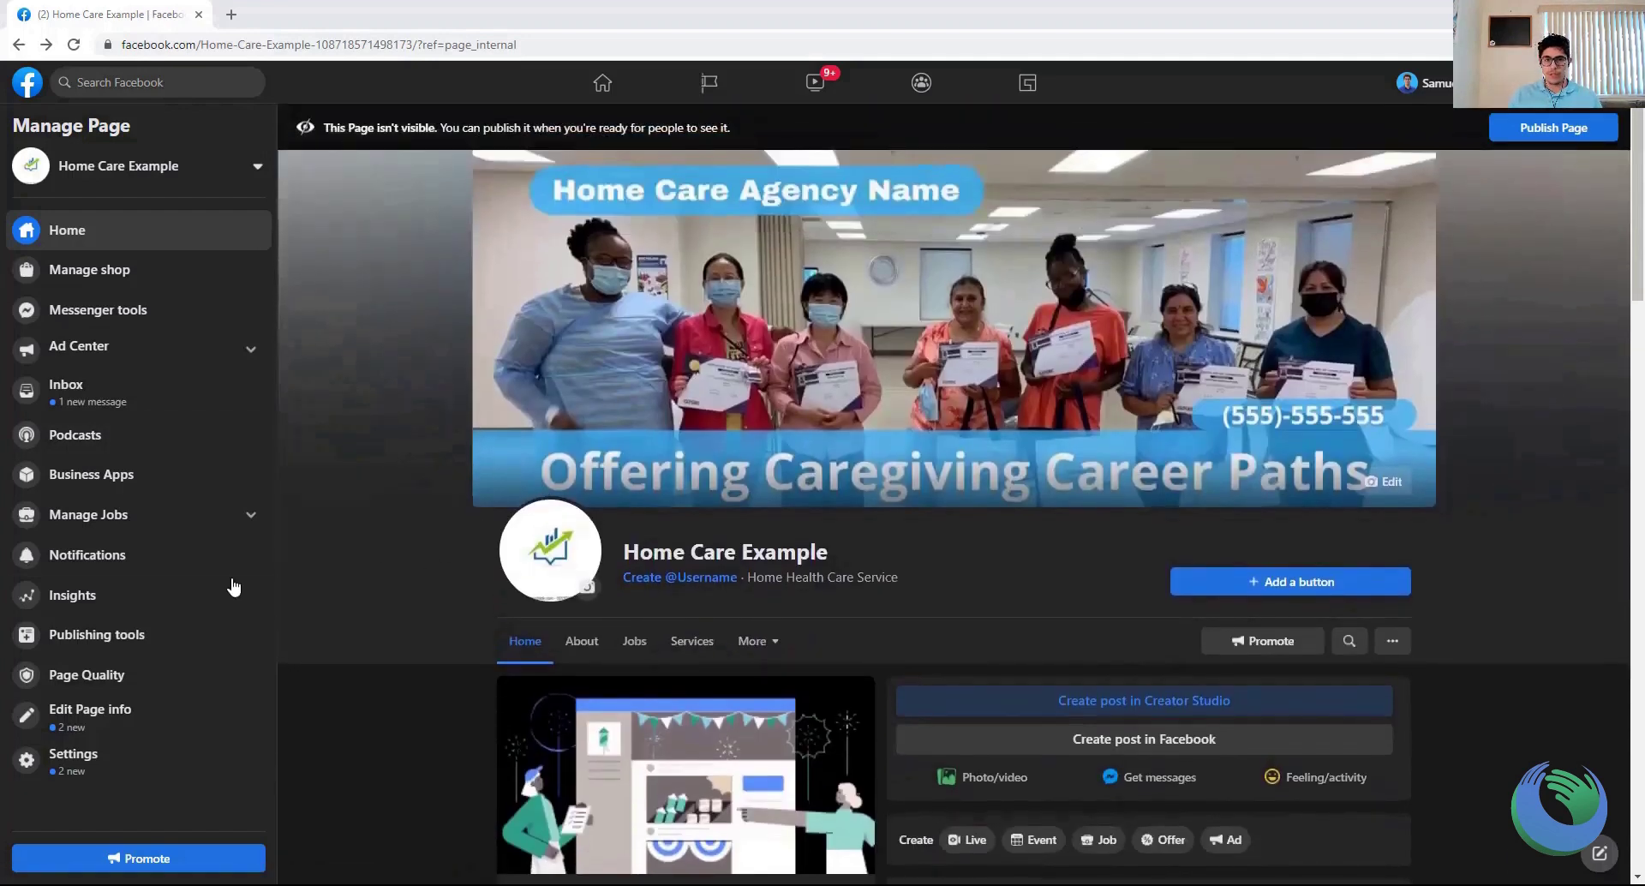
{"action": "left_click", "coordinate": [623, 649]}
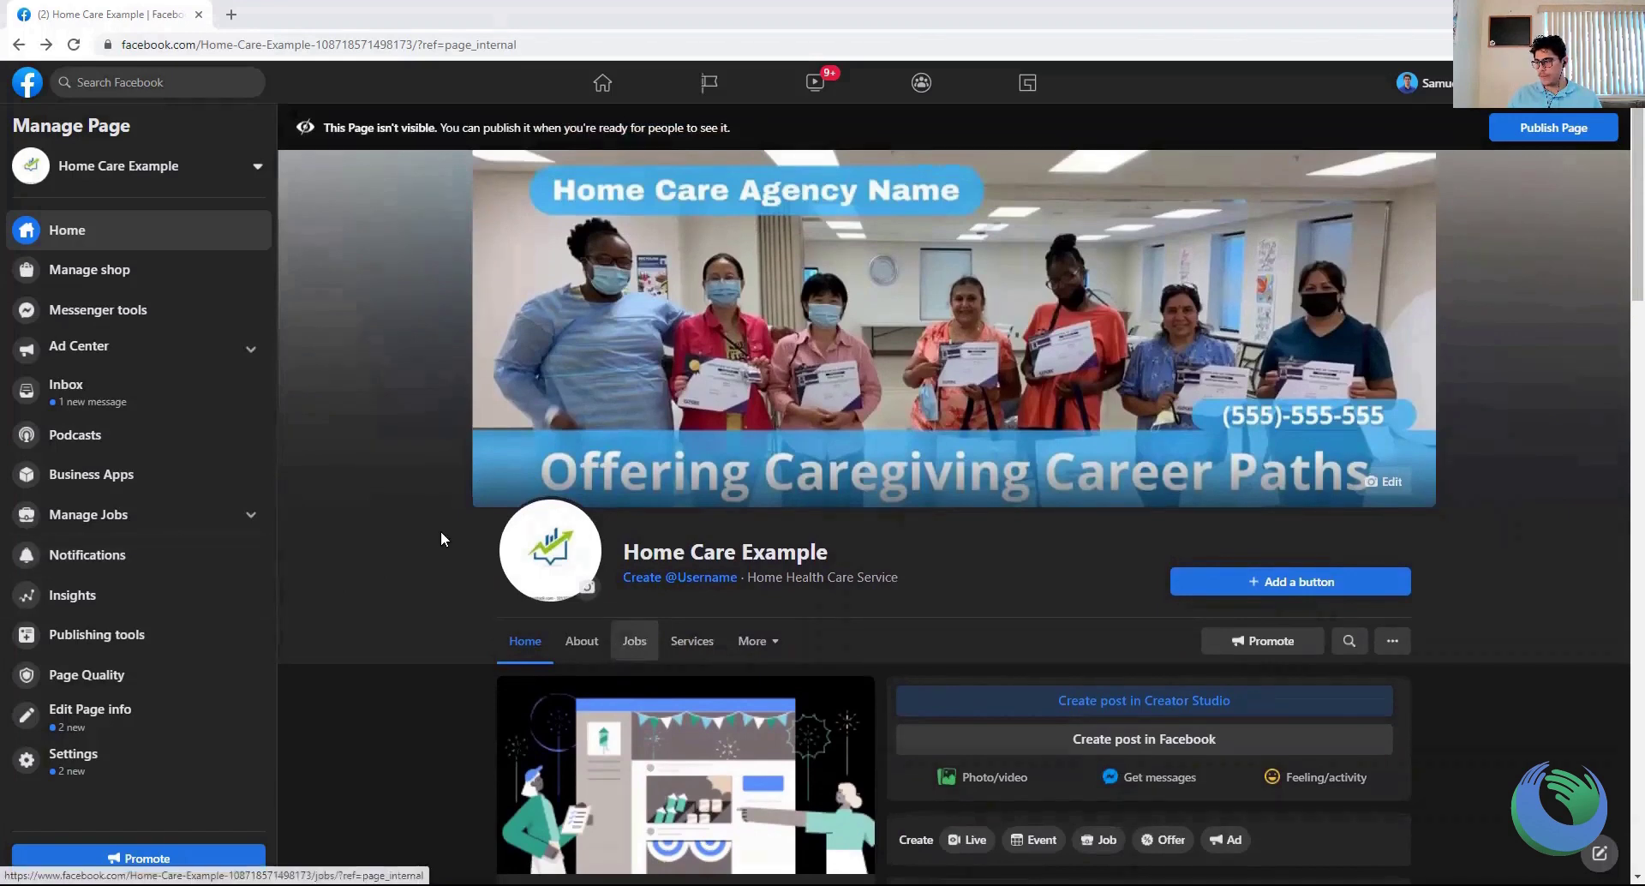
{"action": "scroll", "coordinate": [605, 573], "scroll_direction": "down", "scroll_amount": 1}
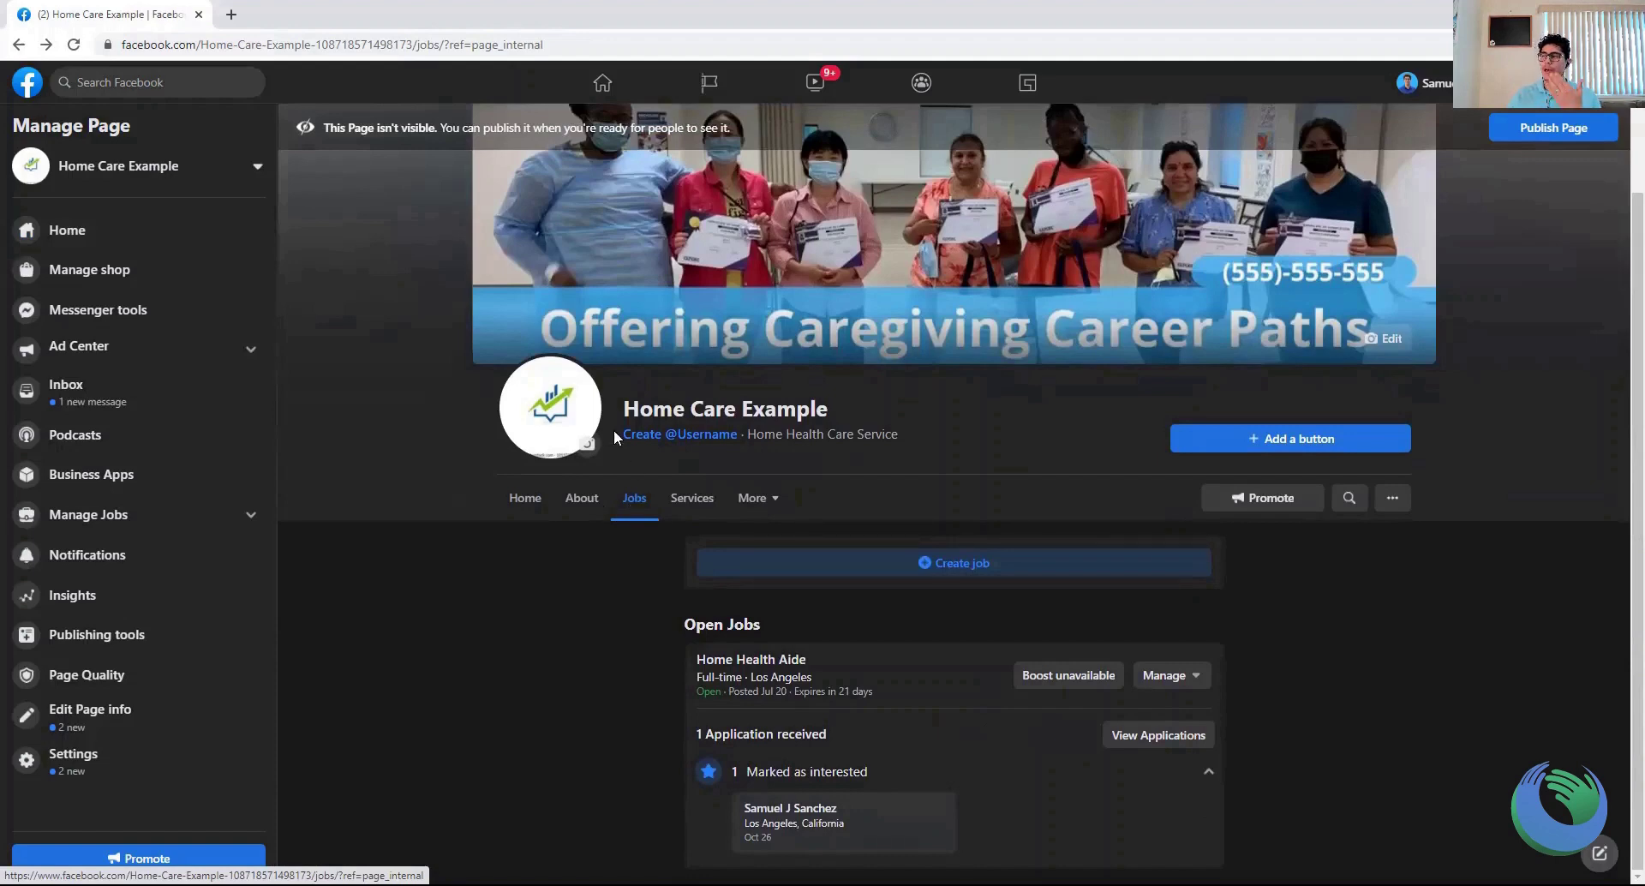
{"action": "scroll", "coordinate": [376, 543], "scroll_direction": "up", "scroll_amount": 3}
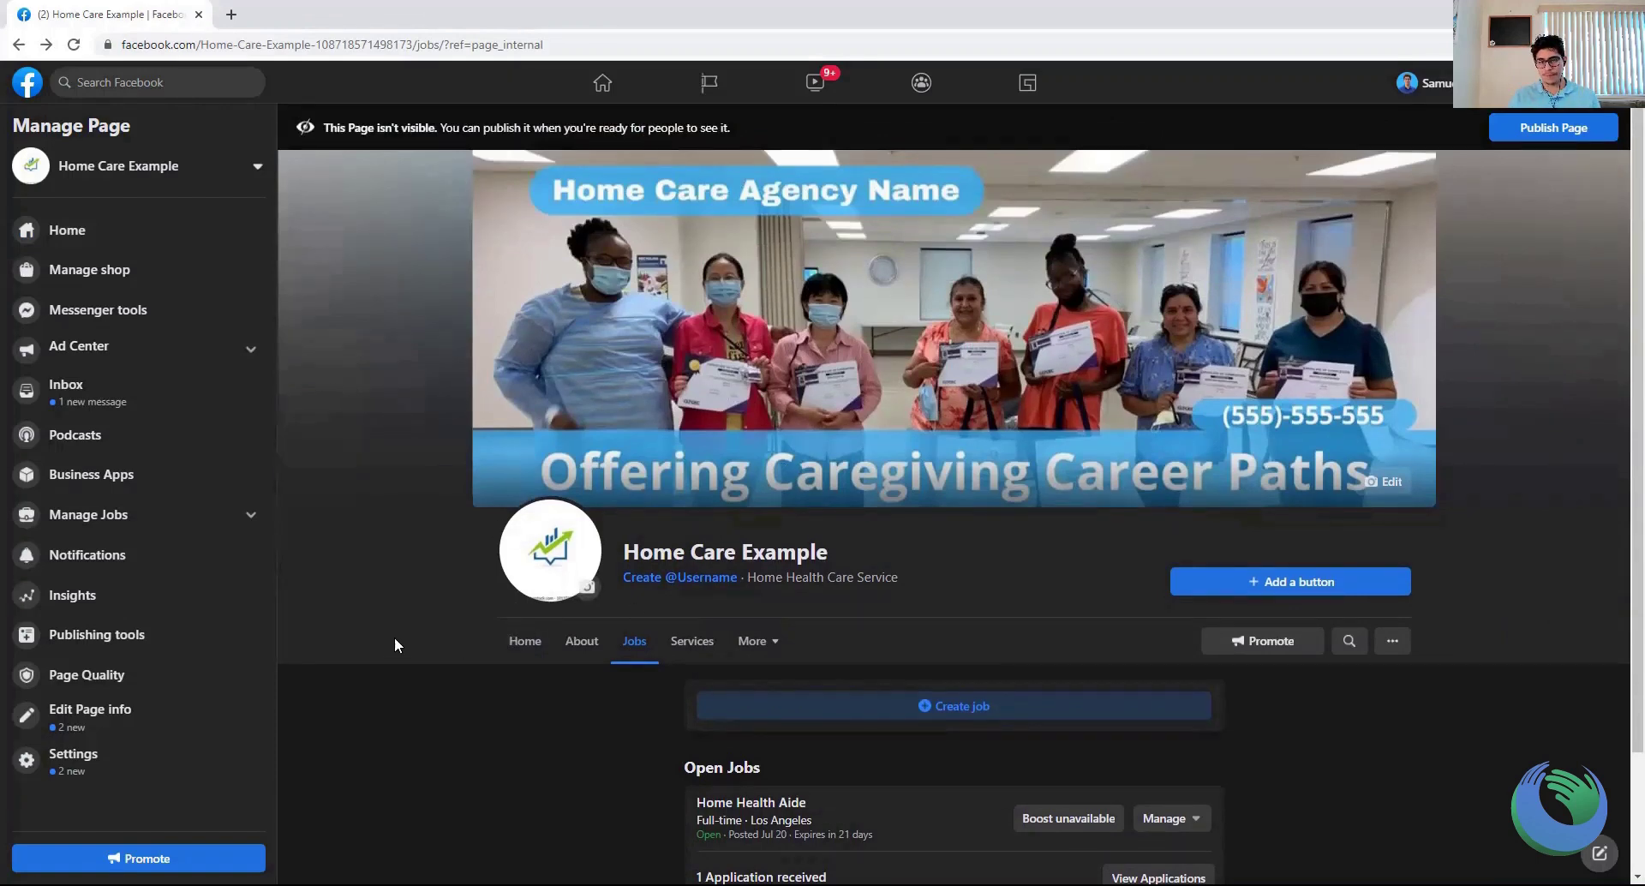
{"action": "scroll", "coordinate": [394, 644], "scroll_direction": "down", "scroll_amount": 3}
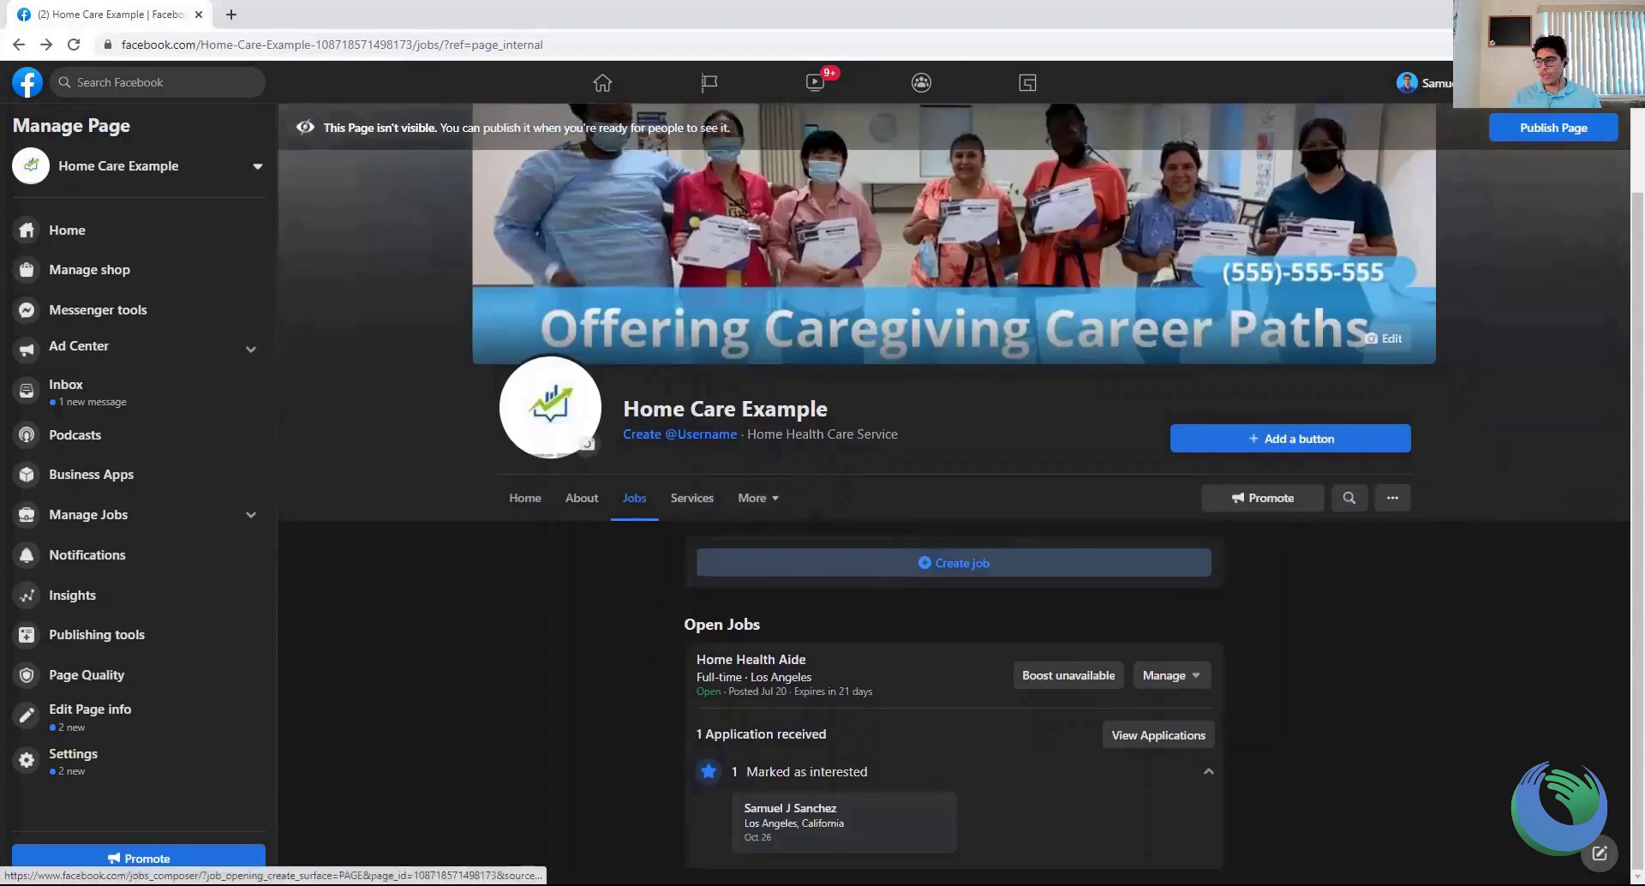
{"action": "left_click", "coordinate": [897, 562]}
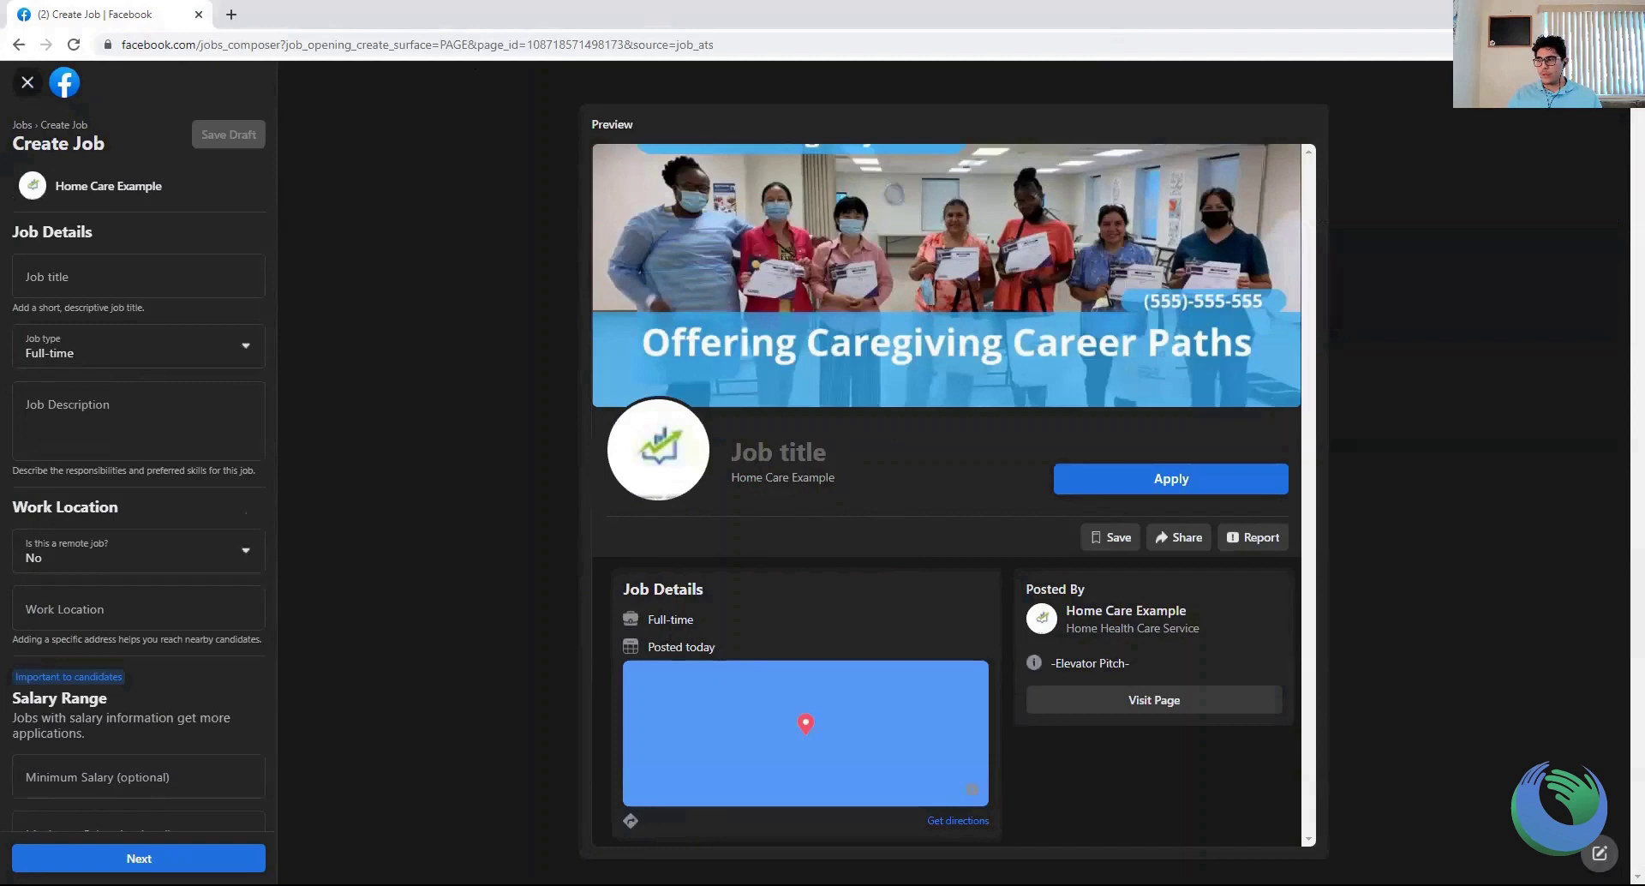
Enter "Caregiver" as the title of the new job
{"action": "left_click", "coordinate": [77, 278]}
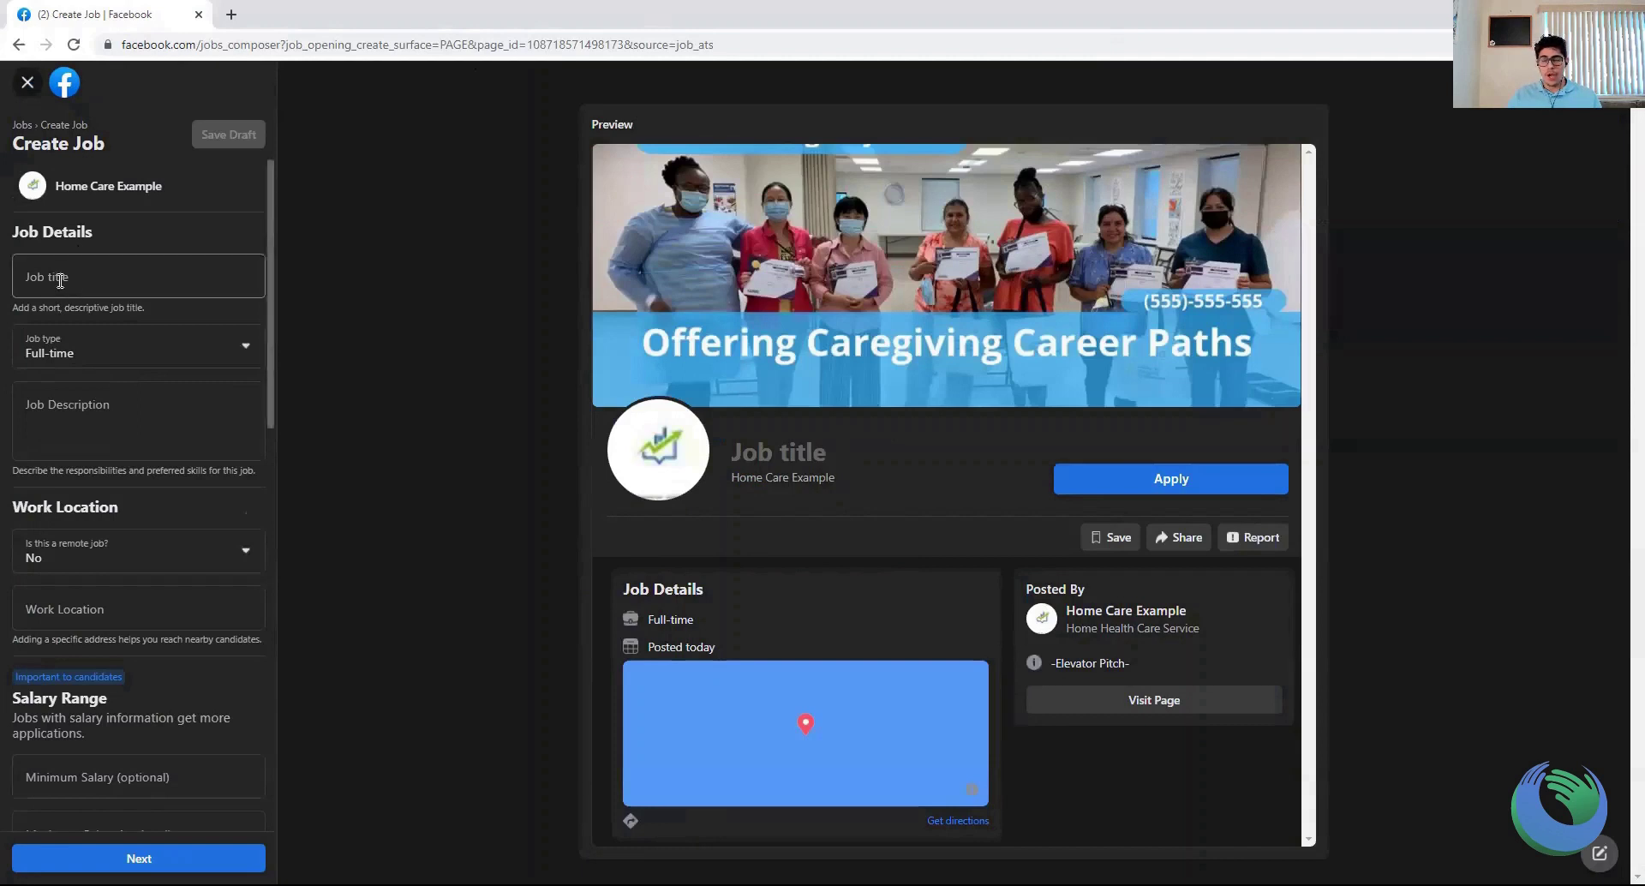
{"action": "type", "text": "cARE"}
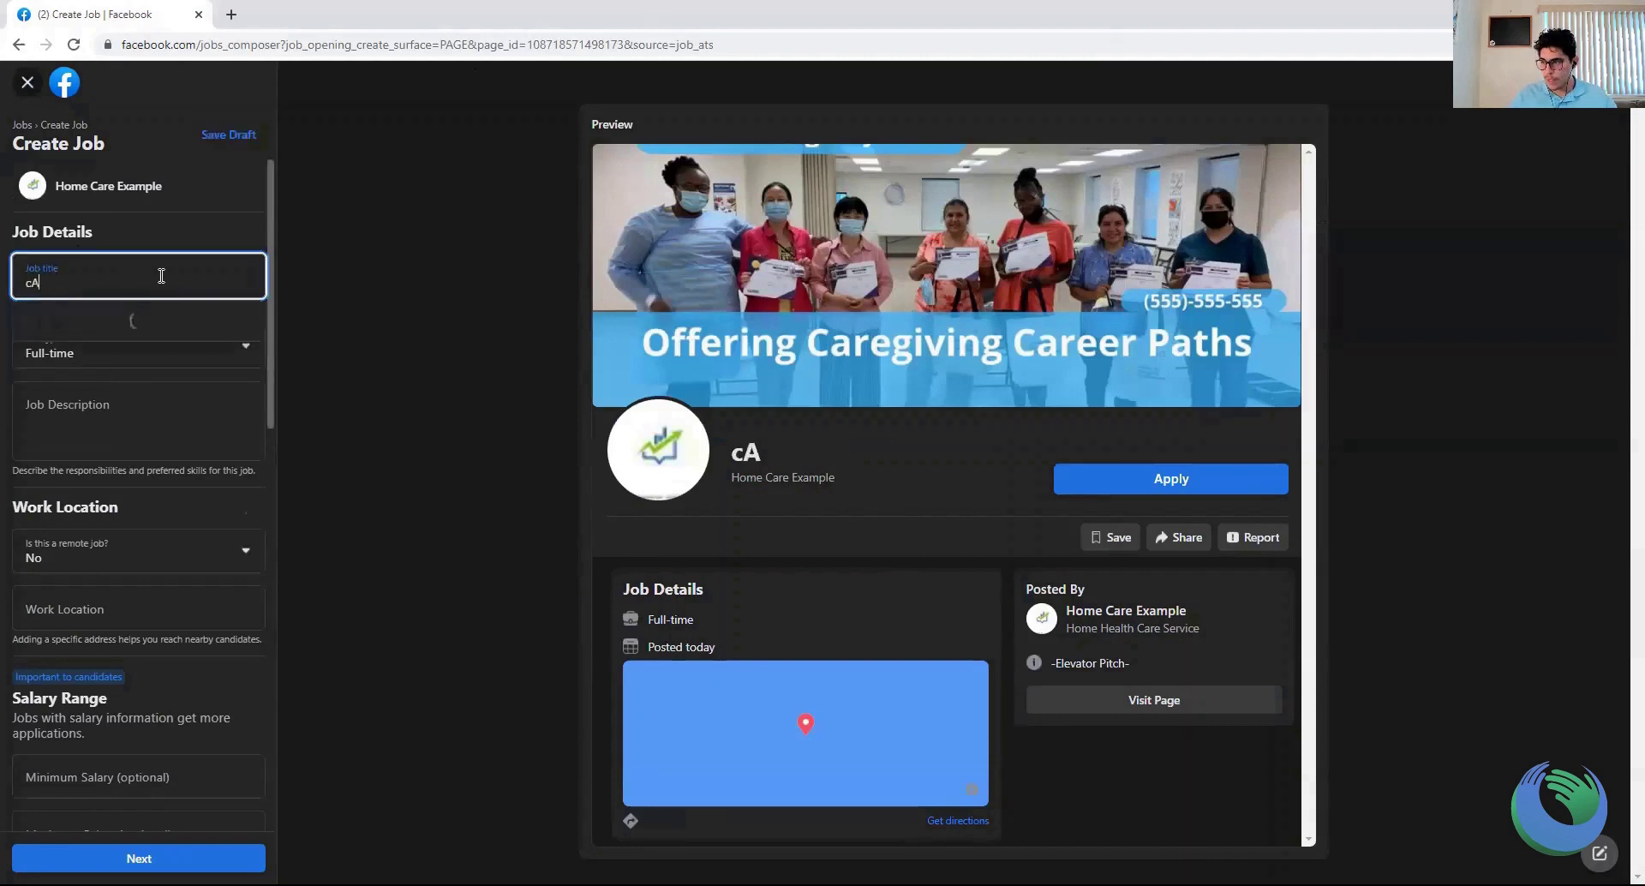
{"action": "key", "text": "BackSpace"}
{"action": "key", "text": "BackSpace"}
{"action": "key", "text": "BackSpace"}
{"action": "key", "text": "BackSpace"}
{"action": "type", "text": "C"}
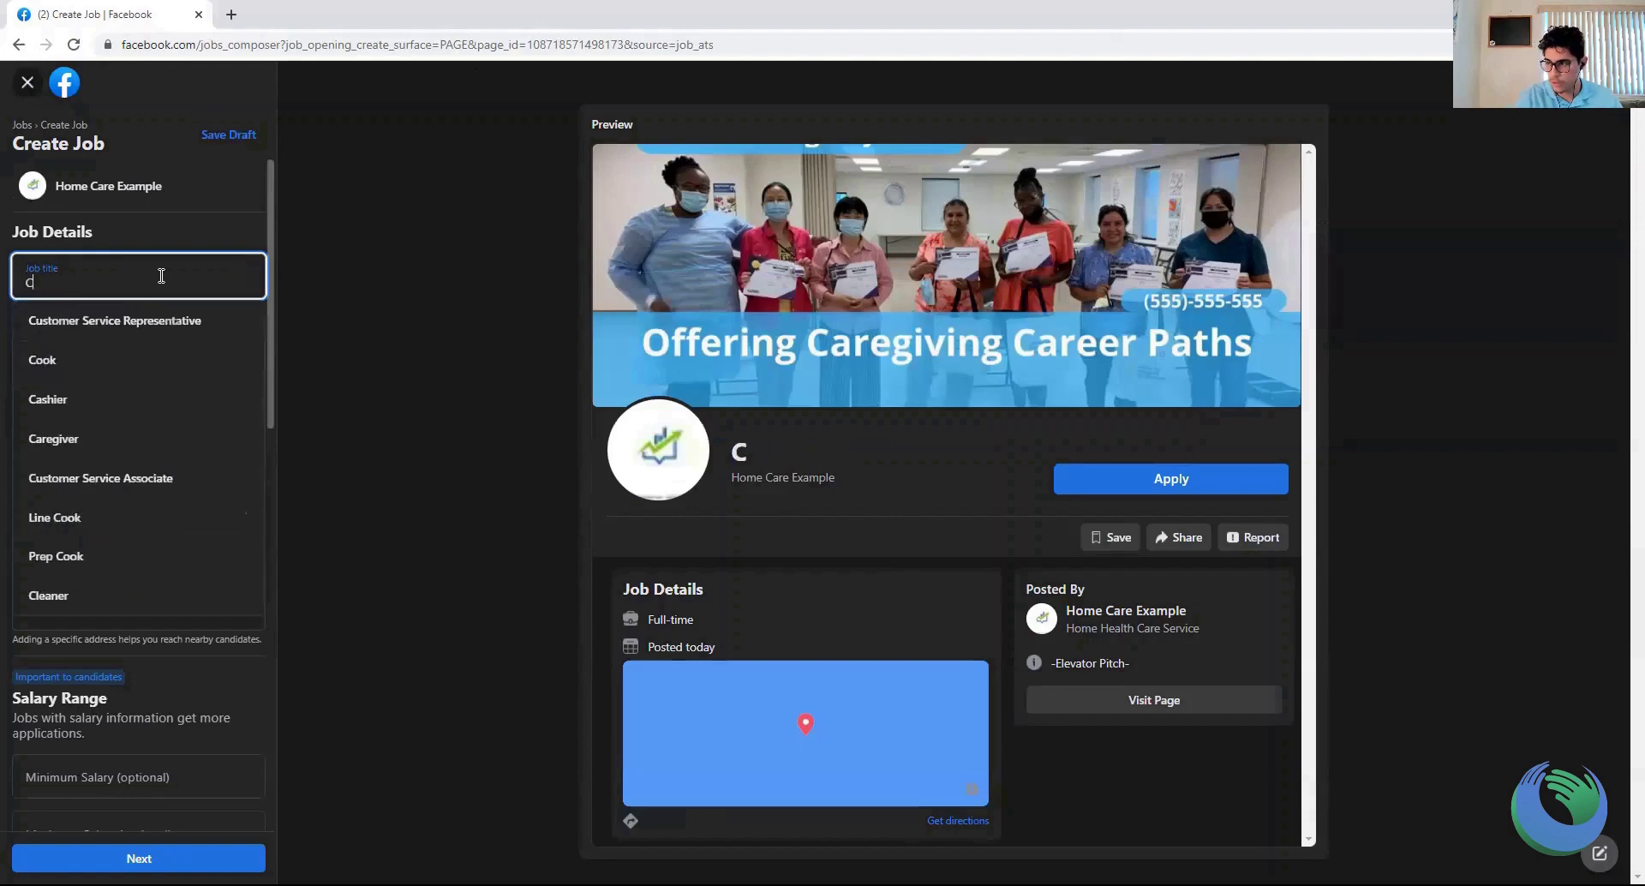
{"action": "type", "text": "aregiver"}
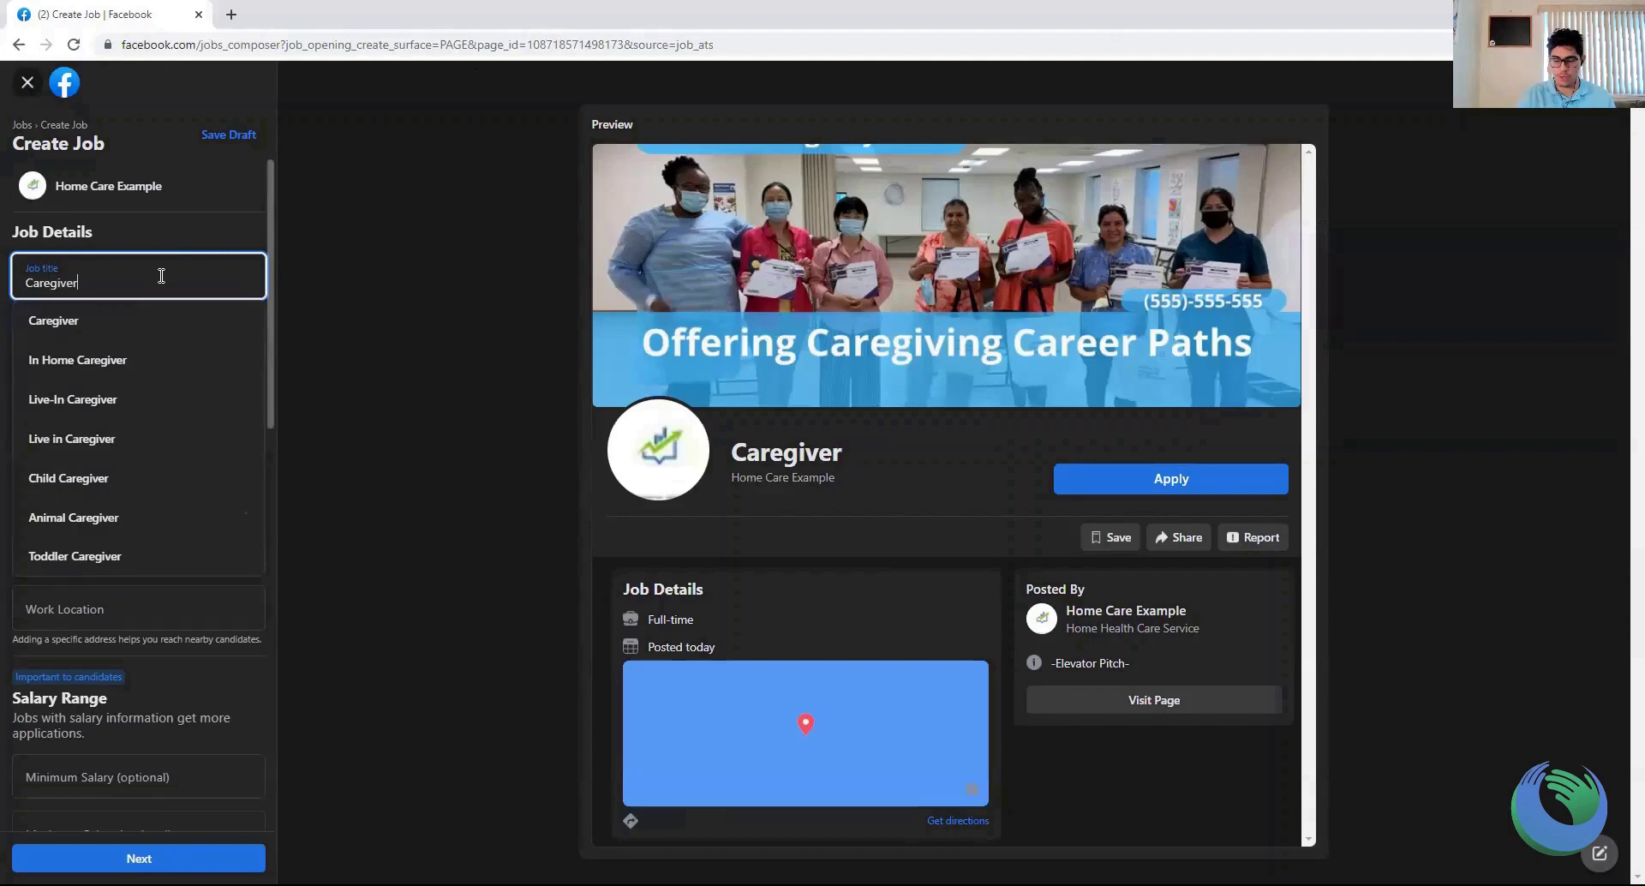
Replace the job title with "Home health aide"
{"action": "key", "text": "BackSpace"}
{"action": "key", "text": "BackSpace"}
{"action": "key", "text": "BackSpace"}
{"action": "key", "text": "BackSpace"}
{"action": "key", "text": "BackSpace"}
{"action": "key", "text": "BackSpace"}
{"action": "key", "text": "BackSpace"}
{"action": "key", "text": "BackSpace"}
{"action": "key", "text": "BackSpace"}
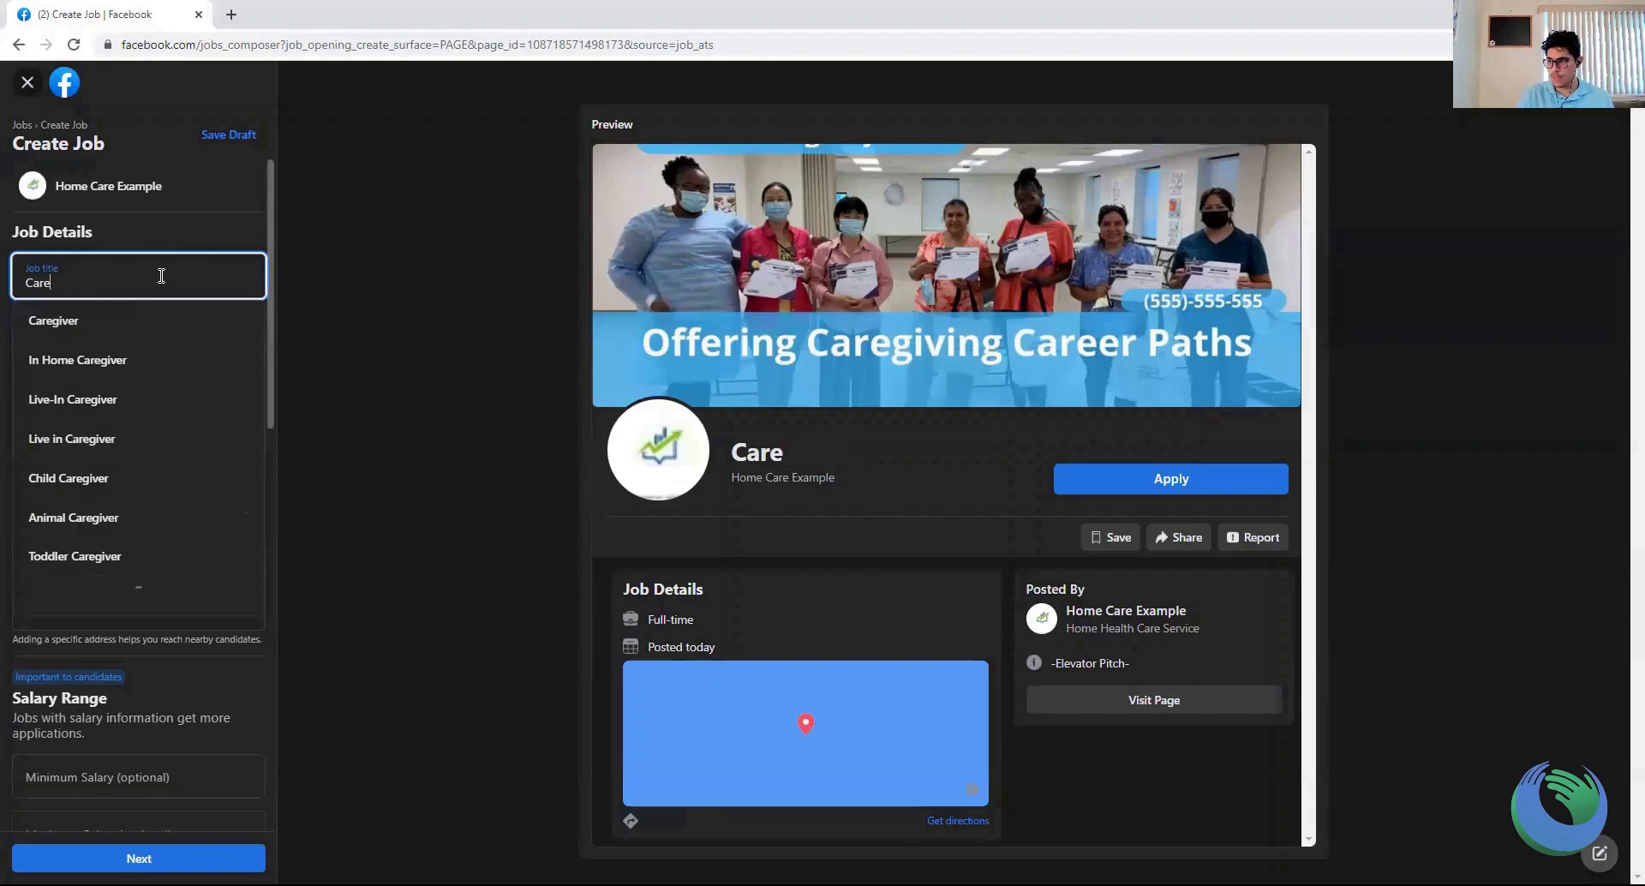
{"action": "type", "text": "Home health aide"}
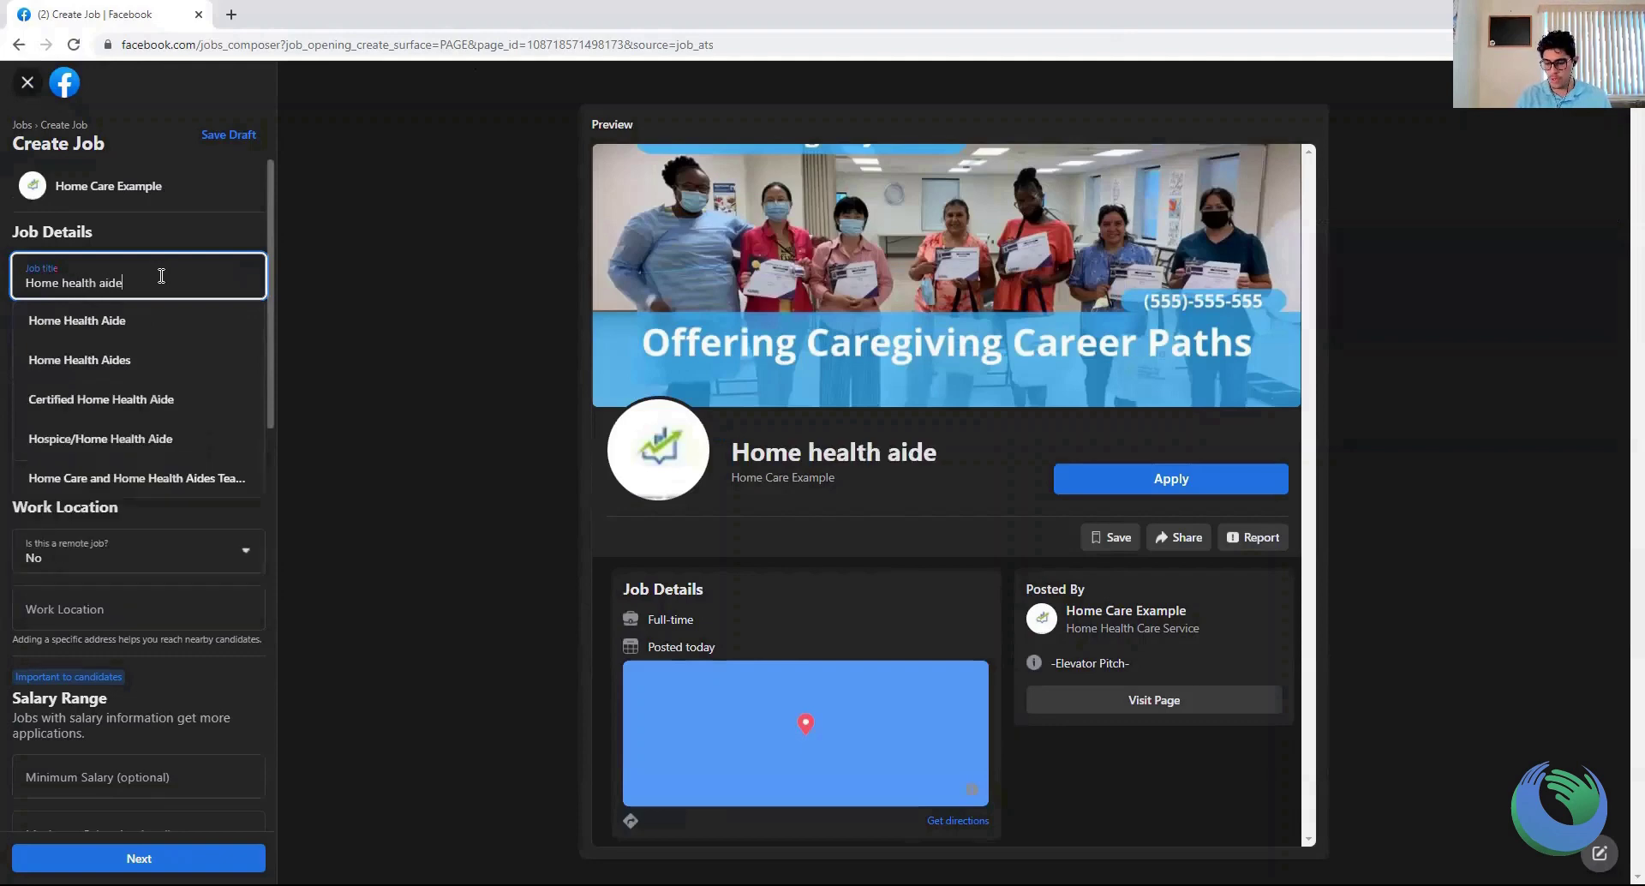
Change the job title back to "Caregiver", choosing the matching suggested title
{"action": "key", "text": "BackSpace"}
{"action": "key", "text": "BackSpace"}
{"action": "key", "text": "BackSpace"}
{"action": "key", "text": "BackSpace"}
{"action": "key", "text": "BackSpace"}
{"action": "key", "text": "BackSpace"}
{"action": "key", "text": "BackSpace"}
{"action": "key", "text": "BackSpace"}
{"action": "key", "text": "BackSpace"}
{"action": "key", "text": "BackSpace"}
{"action": "key", "text": "BackSpace"}
{"action": "key", "text": "BackSpace"}
{"action": "key", "text": "BackSpace"}
{"action": "key", "text": "BackSpace"}
{"action": "key", "text": "BackSpace"}
{"action": "key", "text": "BackSpace"}
{"action": "type", "text": "C"}
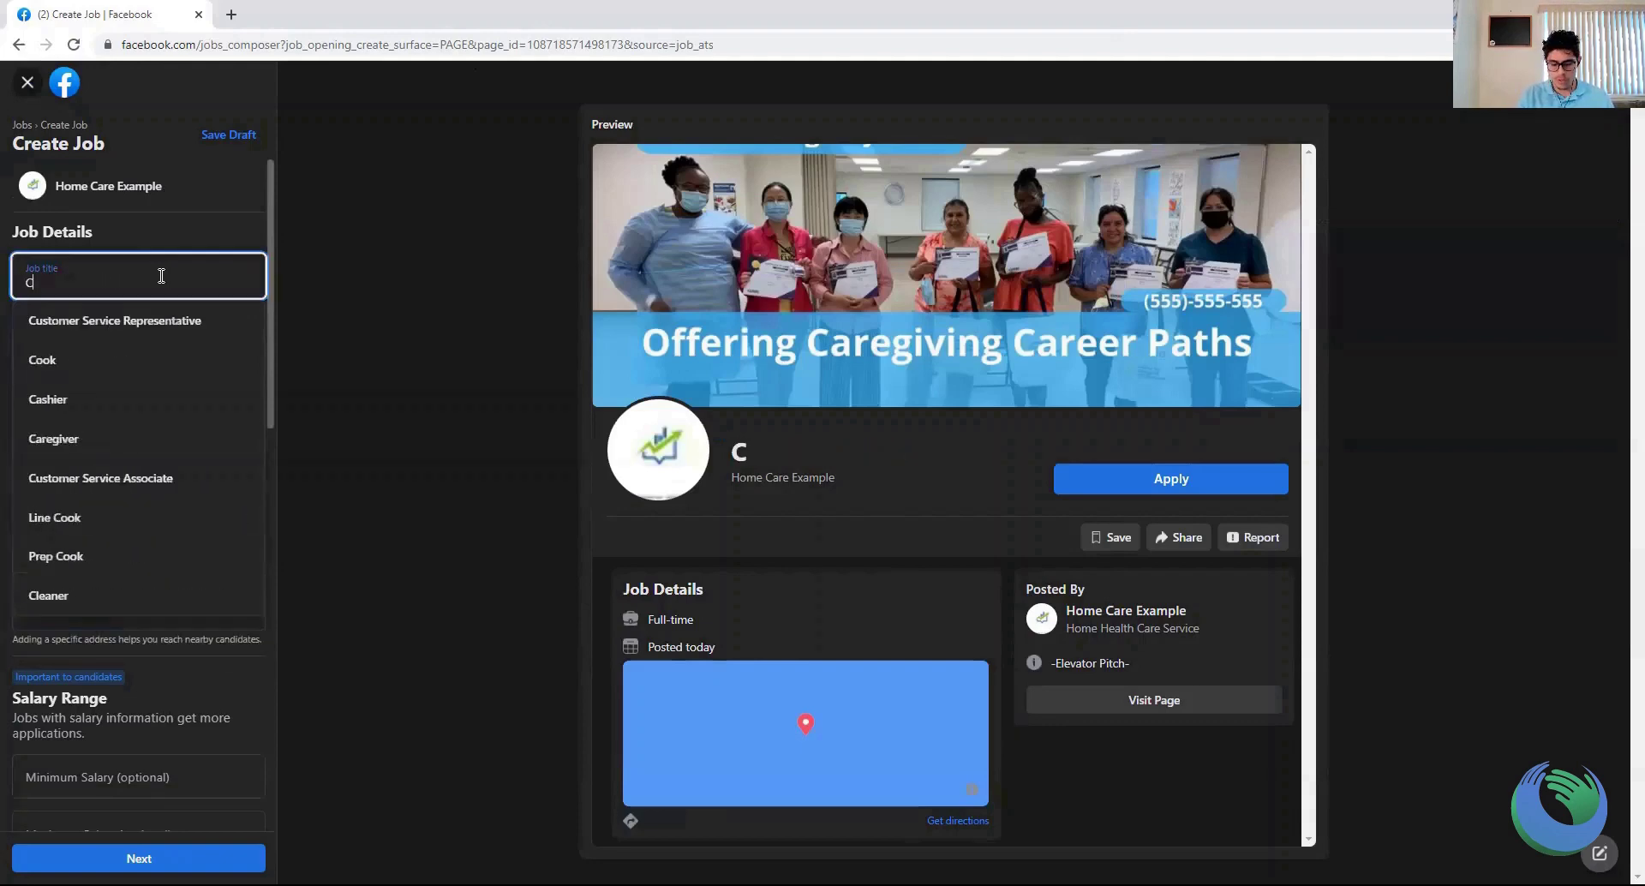
{"action": "type", "text": "aregiver"}
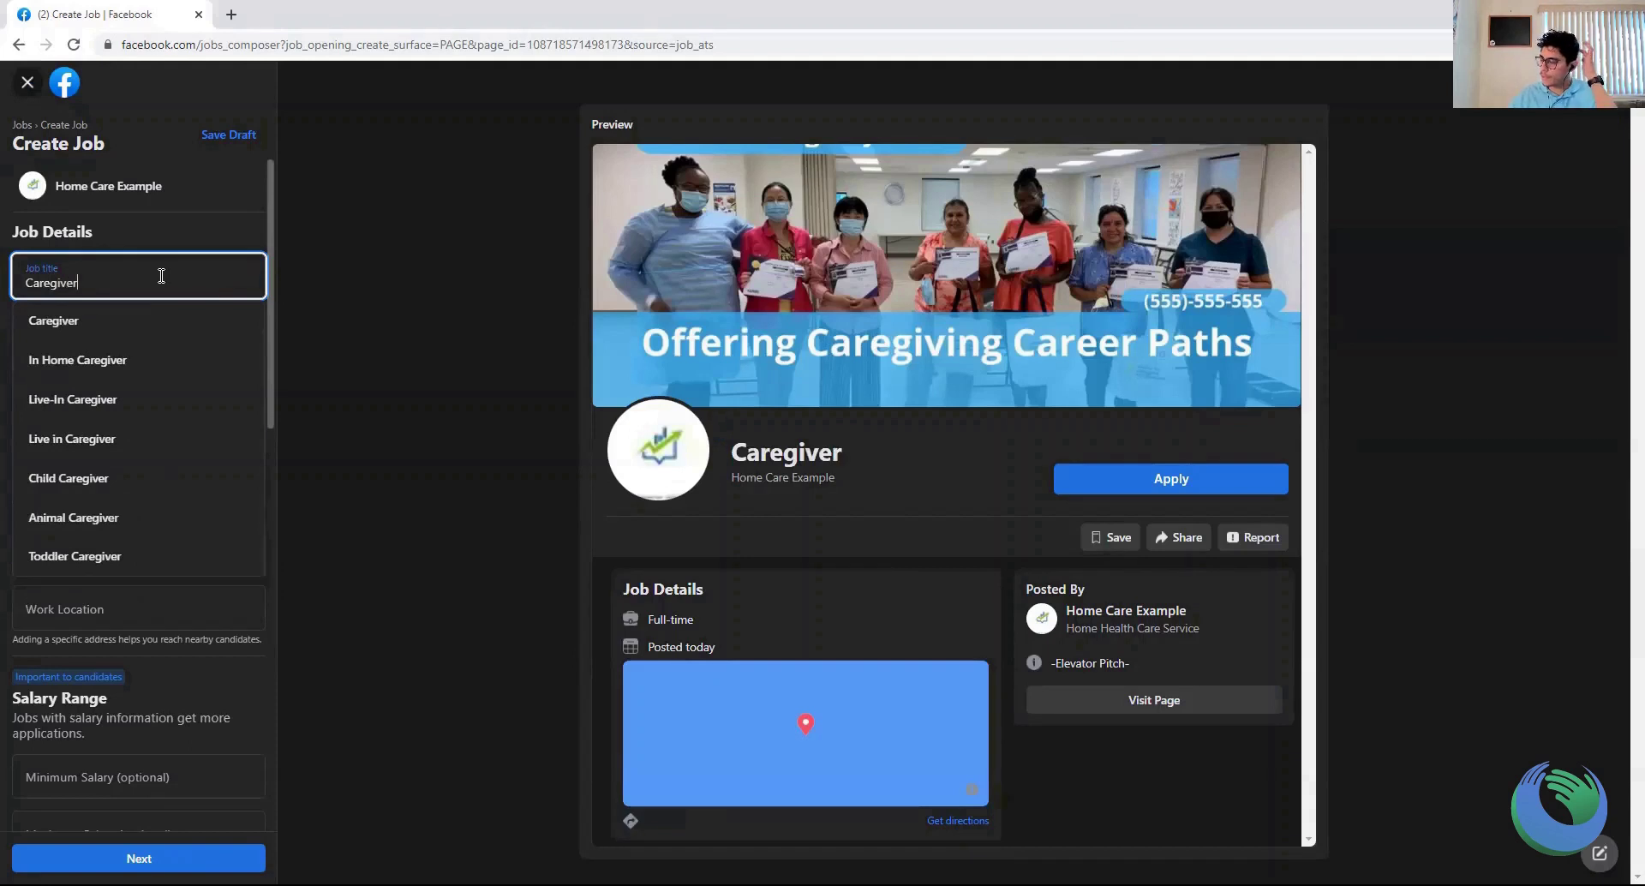
{"action": "left_click", "coordinate": [125, 315]}
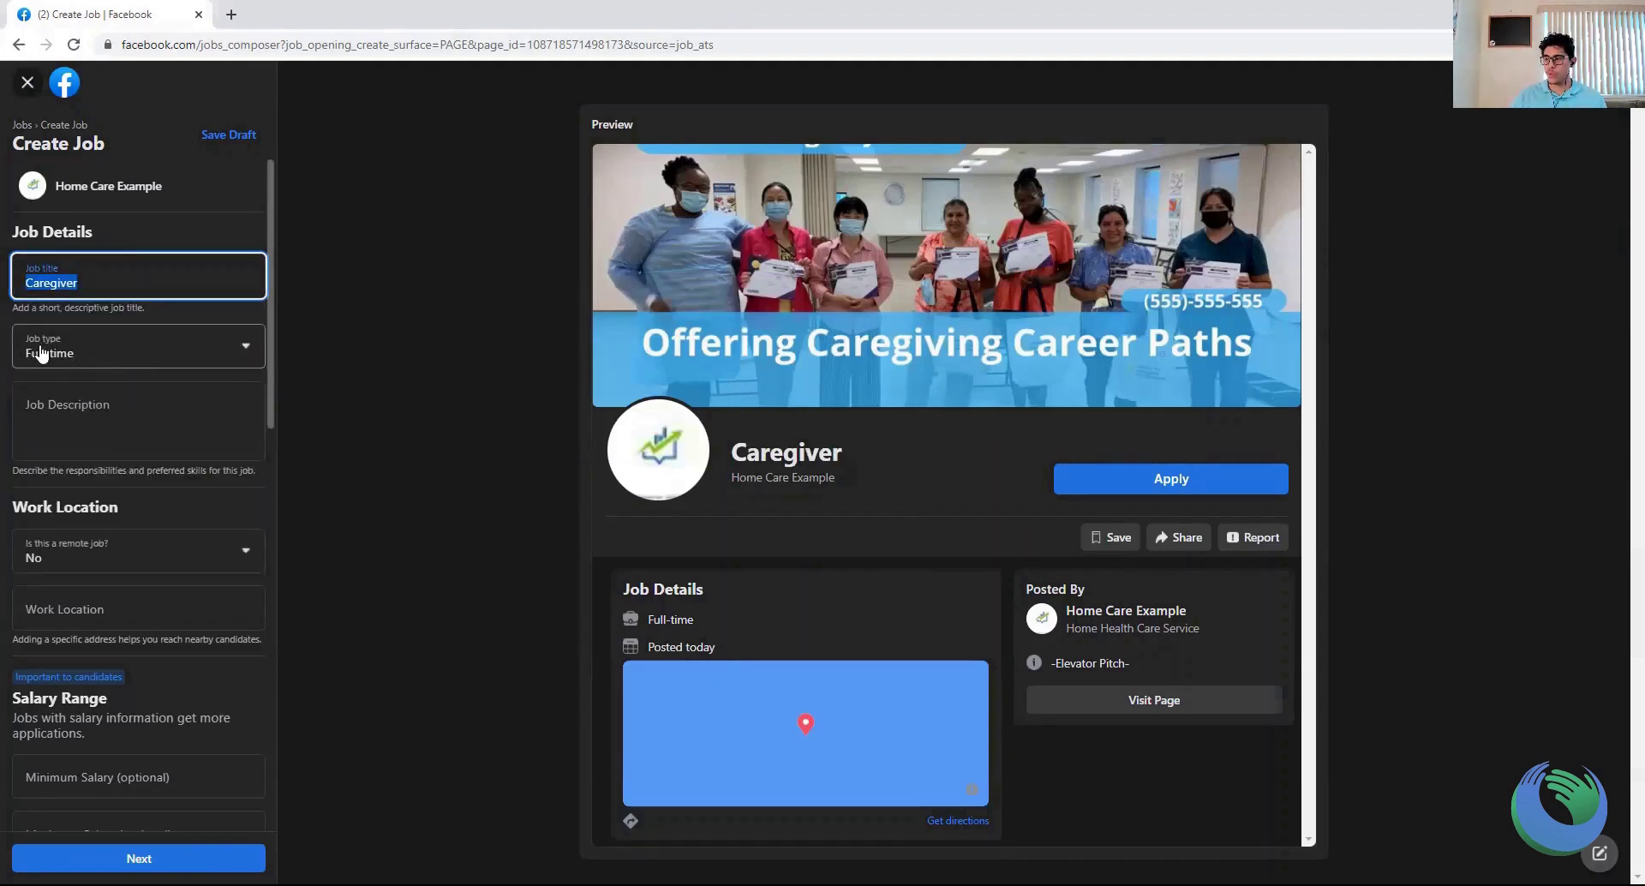
Choose Full-time as the job type and enter "Elevator Pitch" as the job description
{"action": "left_click", "coordinate": [84, 358]}
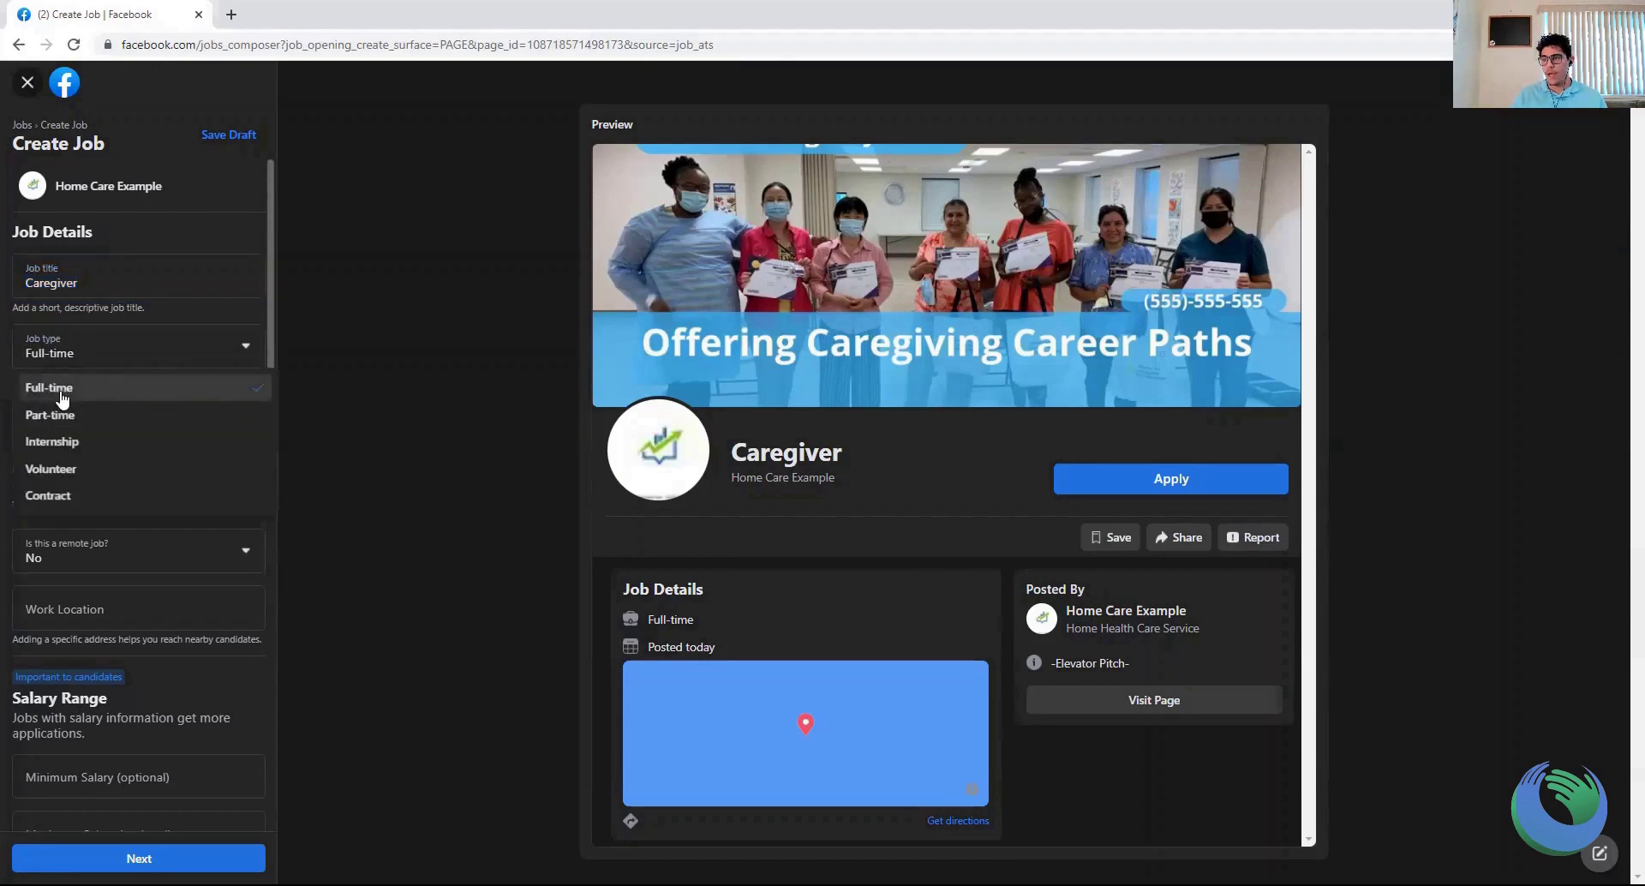
{"action": "left_click", "coordinate": [62, 388]}
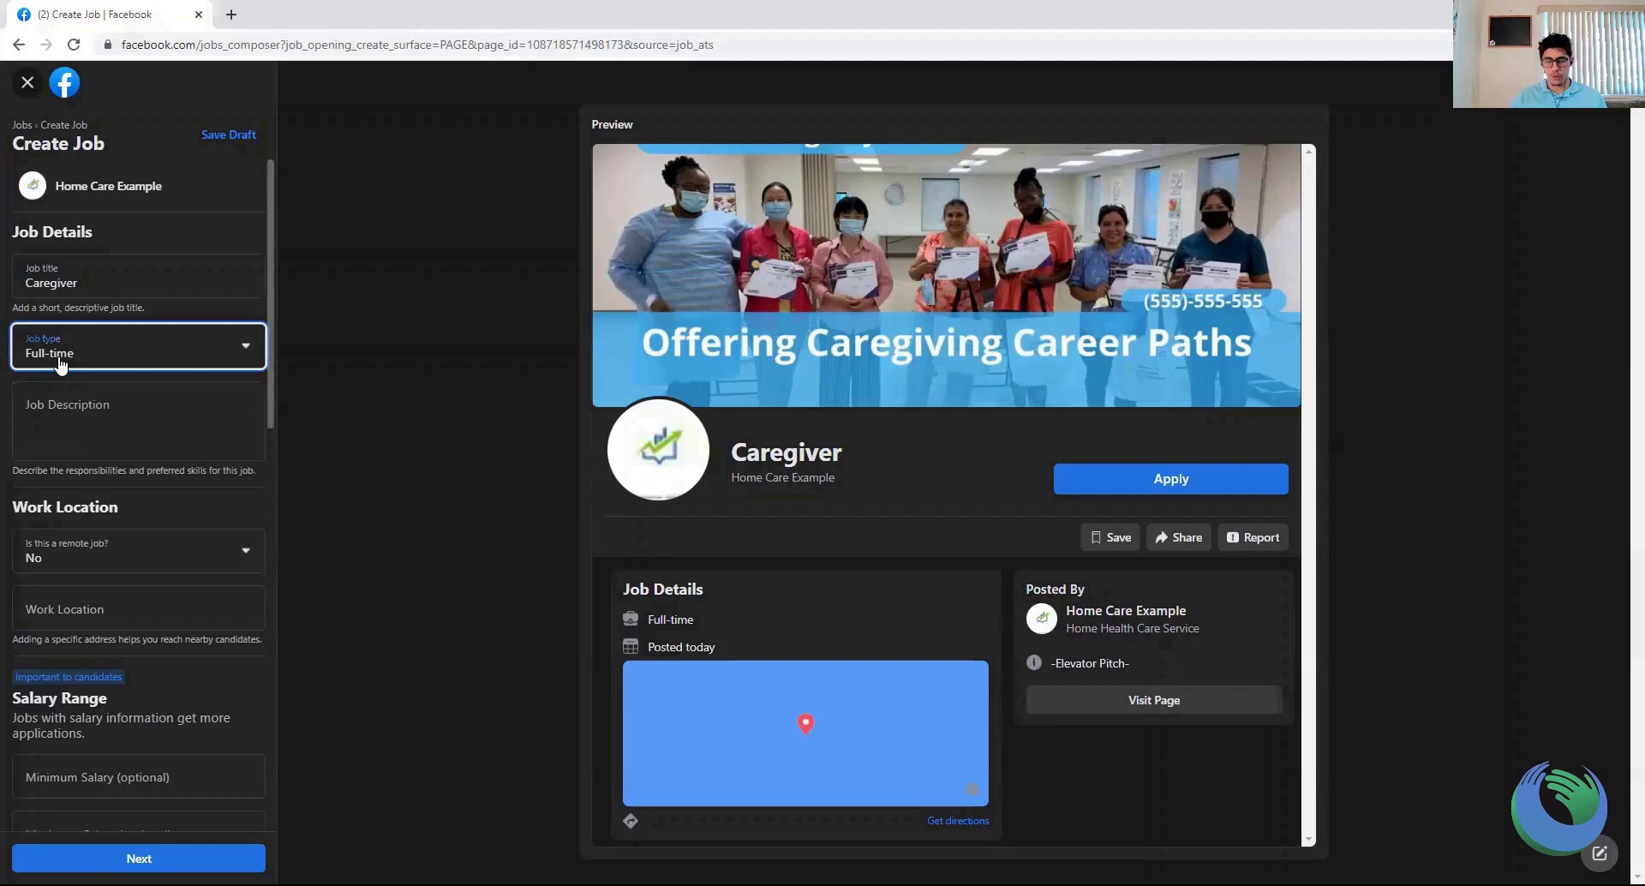
{"action": "scroll", "coordinate": [103, 377], "scroll_direction": "down", "scroll_amount": 1}
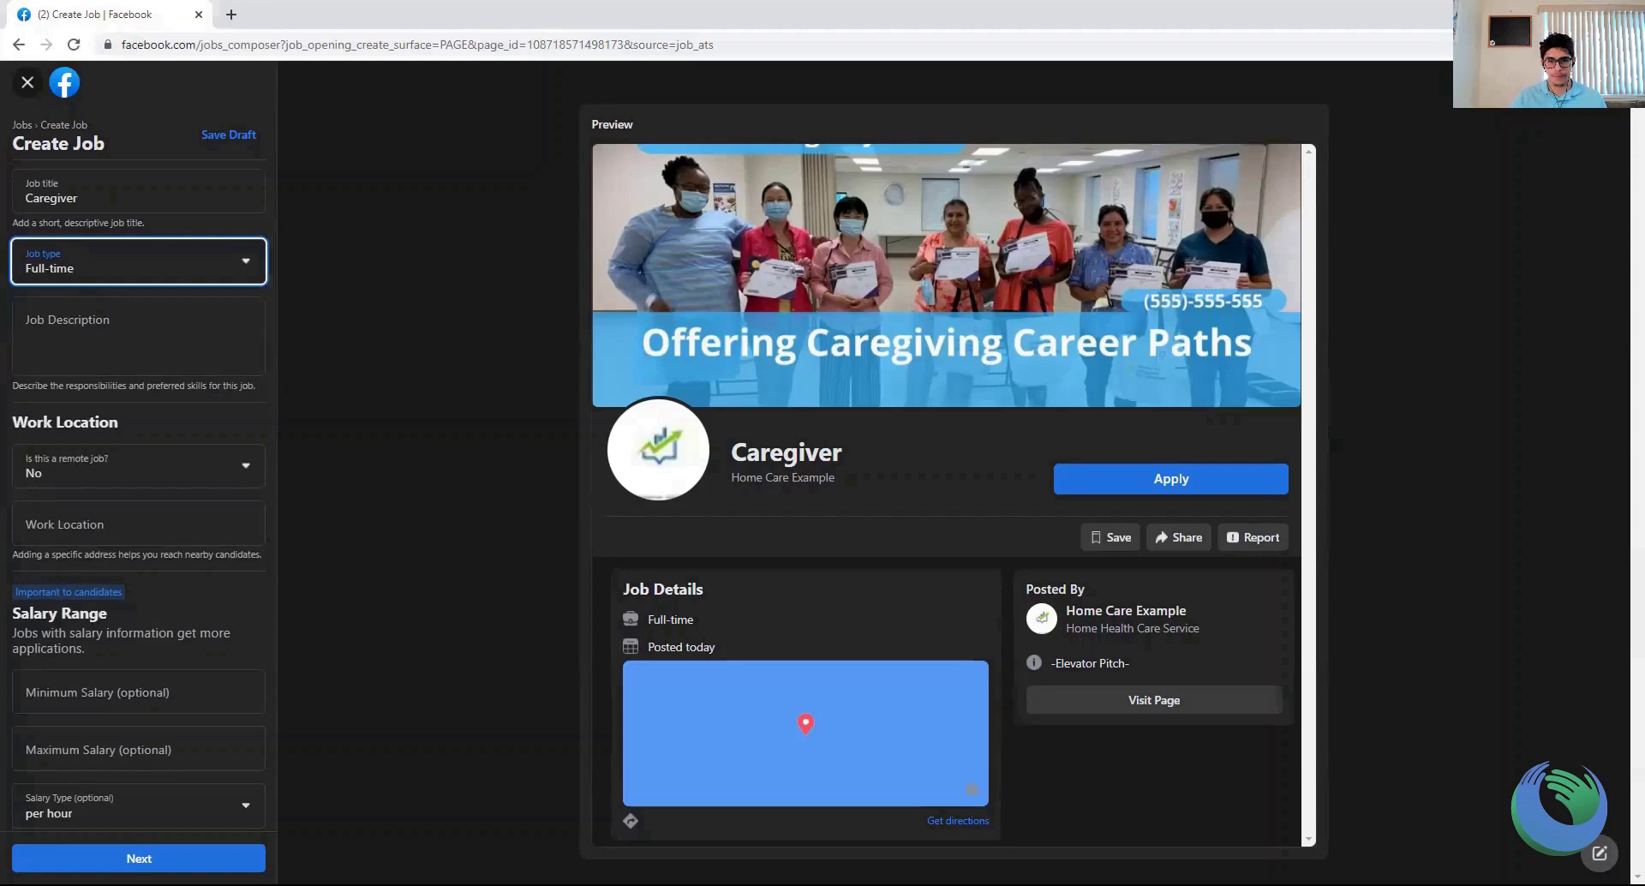
{"action": "left_click", "coordinate": [125, 332]}
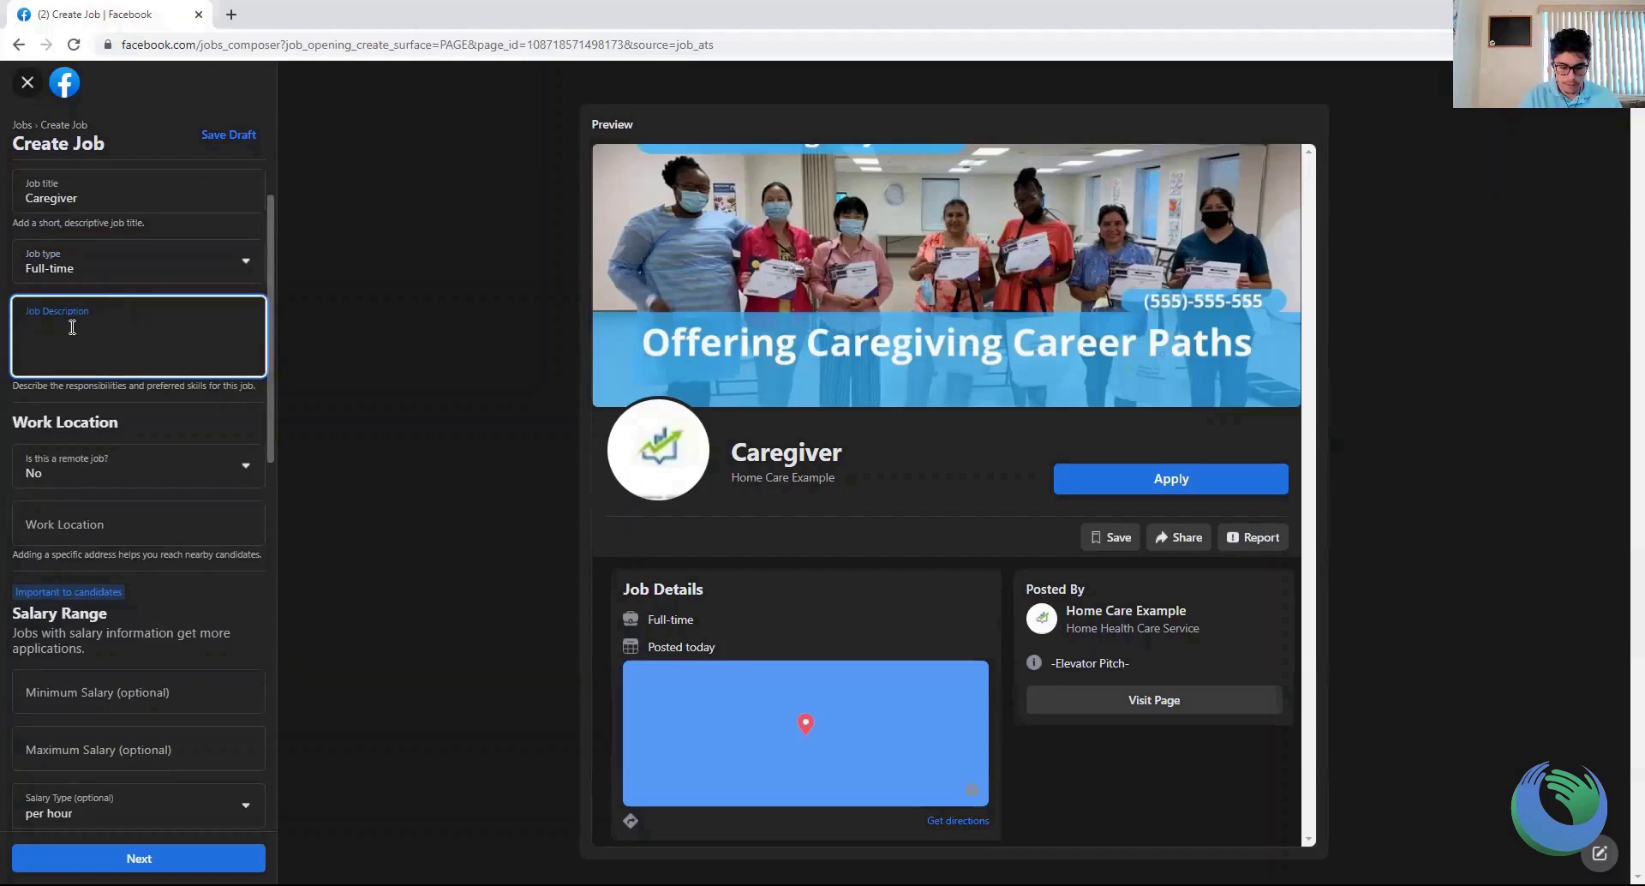
{"action": "type", "text": "Elevator P"}
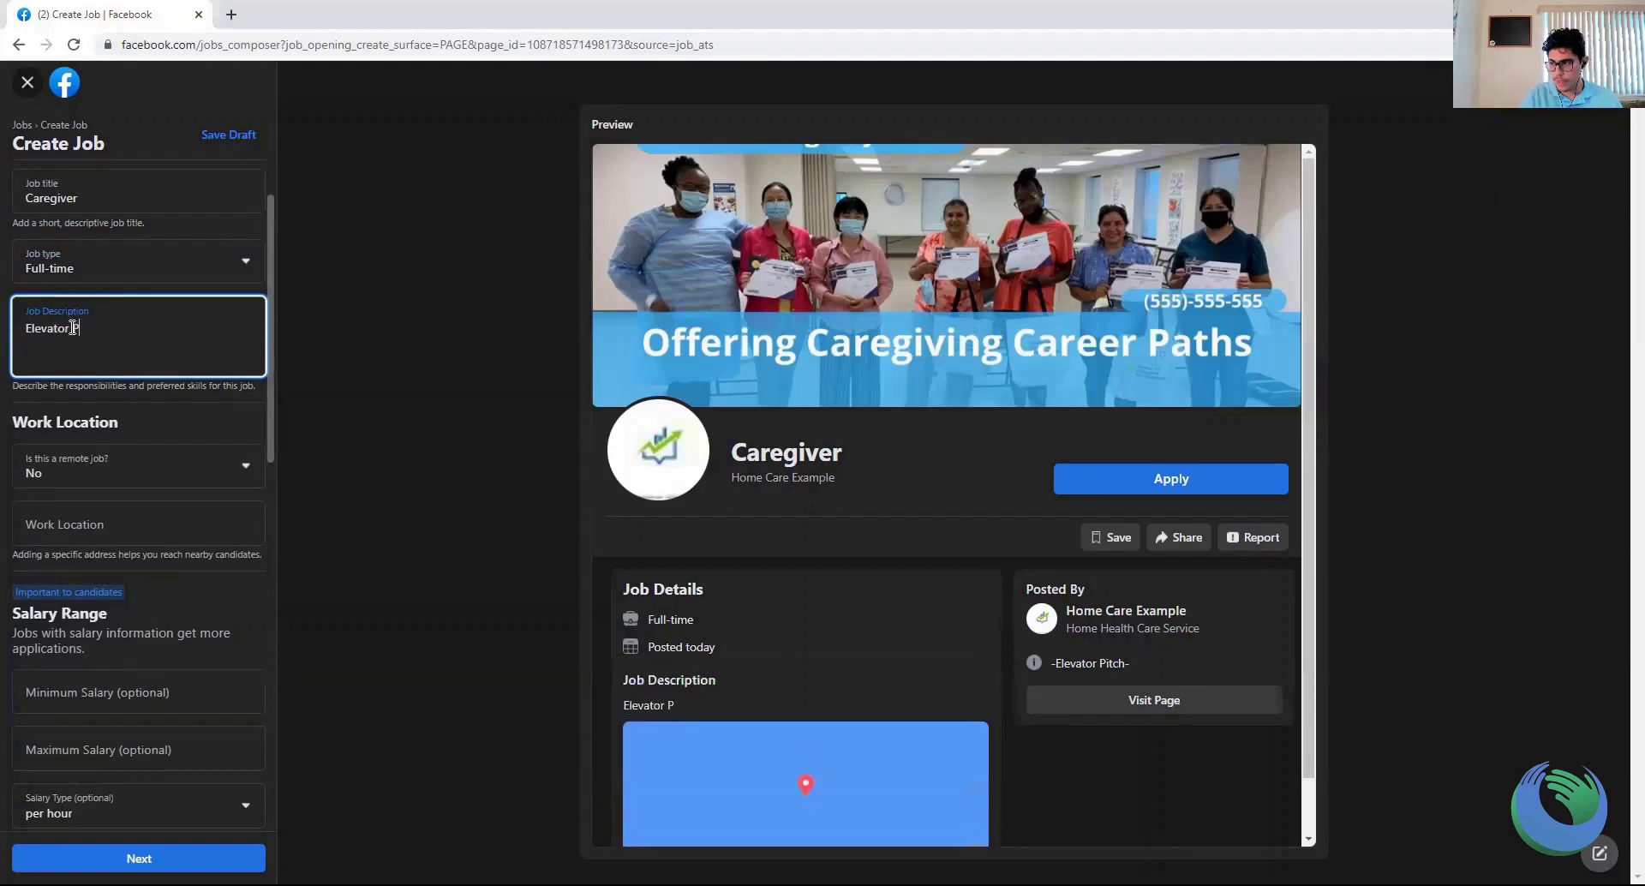
{"action": "type", "text": "itch"}
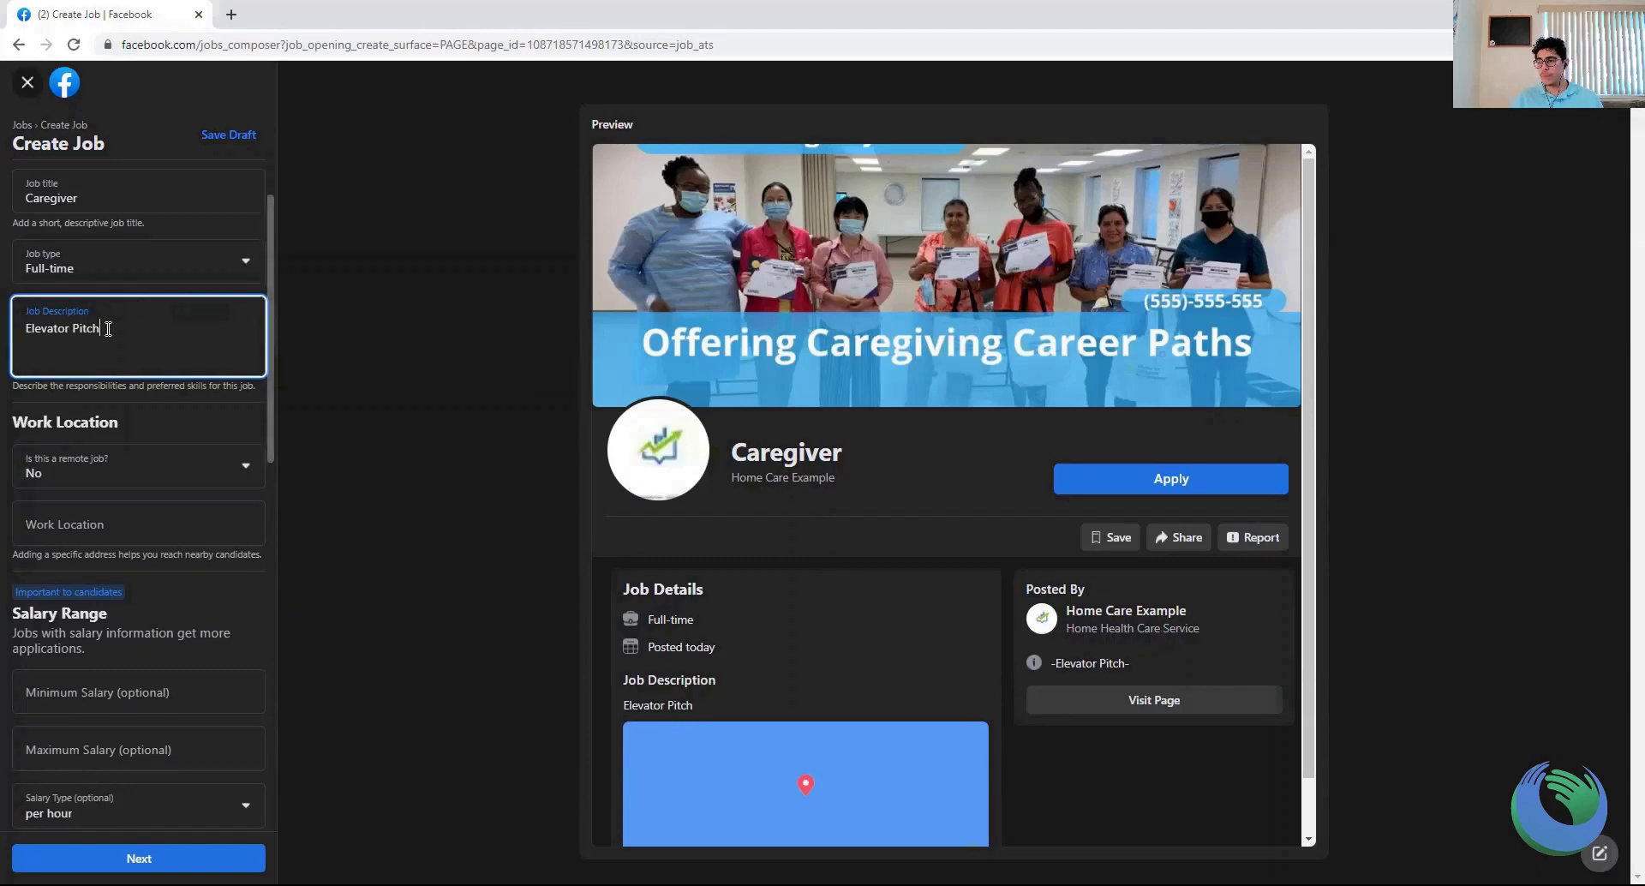
Answer No to the remote job question and set the work location to Los Angeles, California
{"action": "left_click", "coordinate": [108, 478]}
{"action": "left_click", "coordinate": [75, 506]}
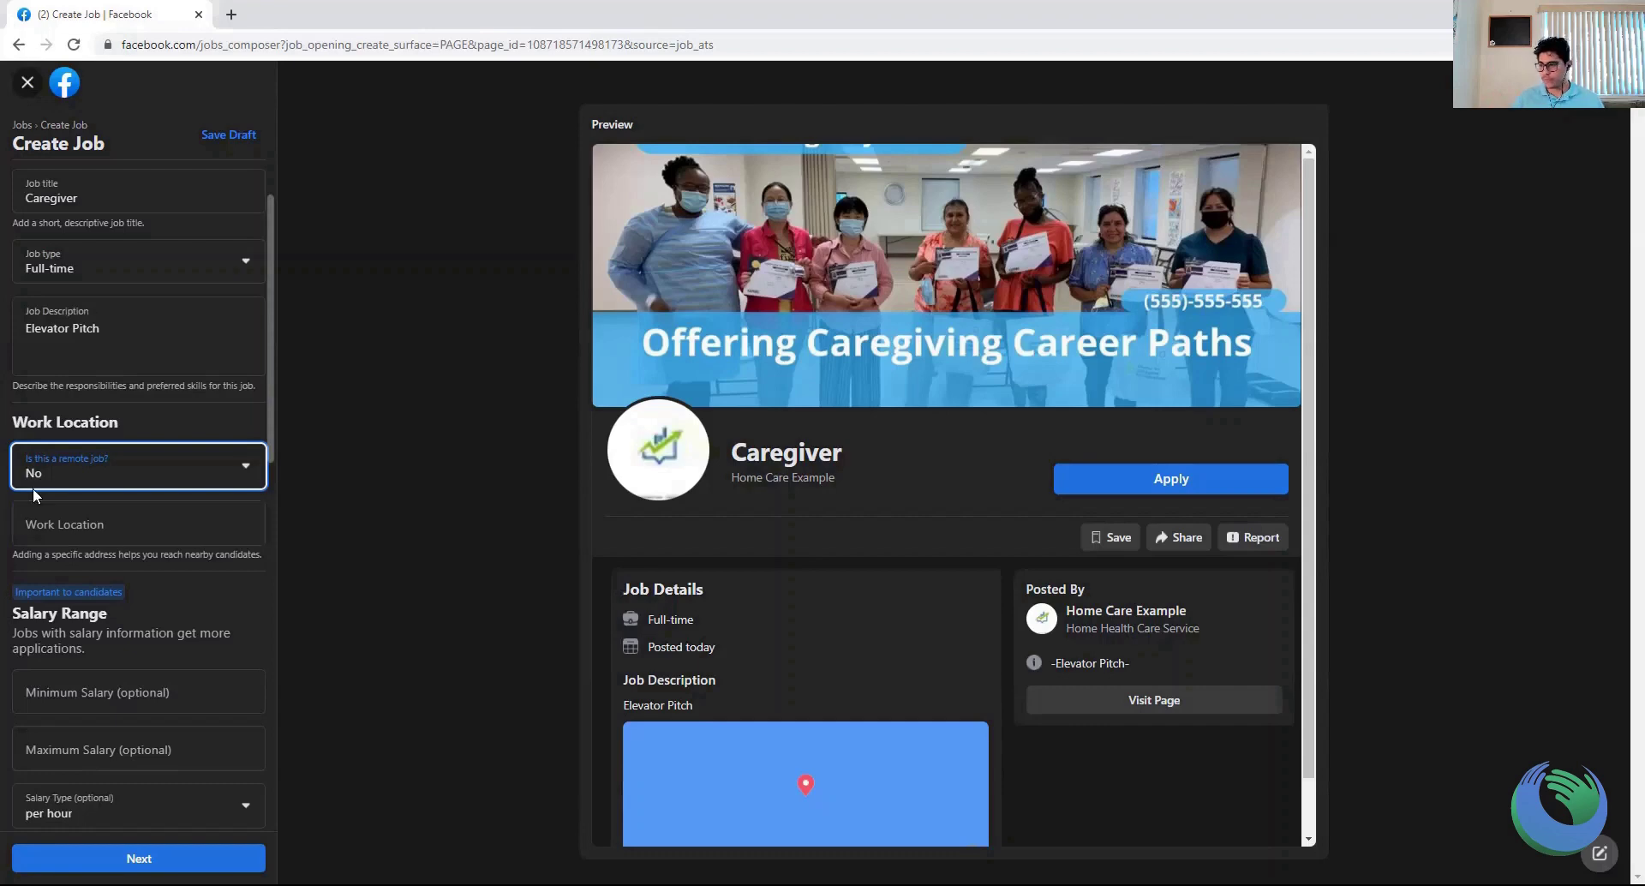
{"action": "scroll", "coordinate": [126, 528], "scroll_direction": "down", "scroll_amount": 2}
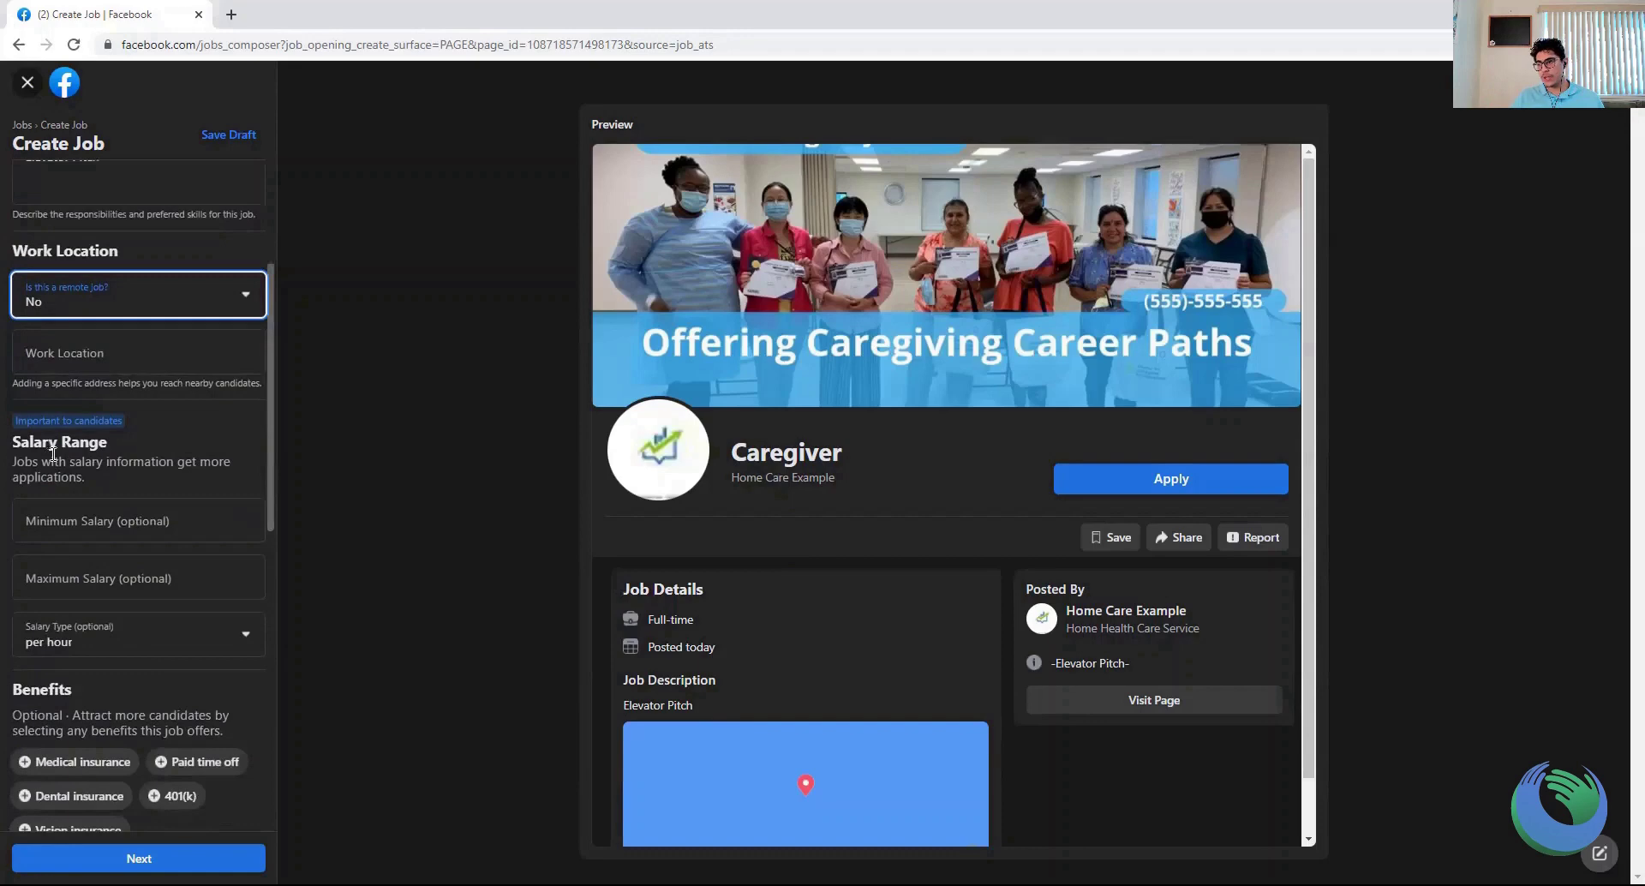
{"action": "left_click", "coordinate": [134, 349]}
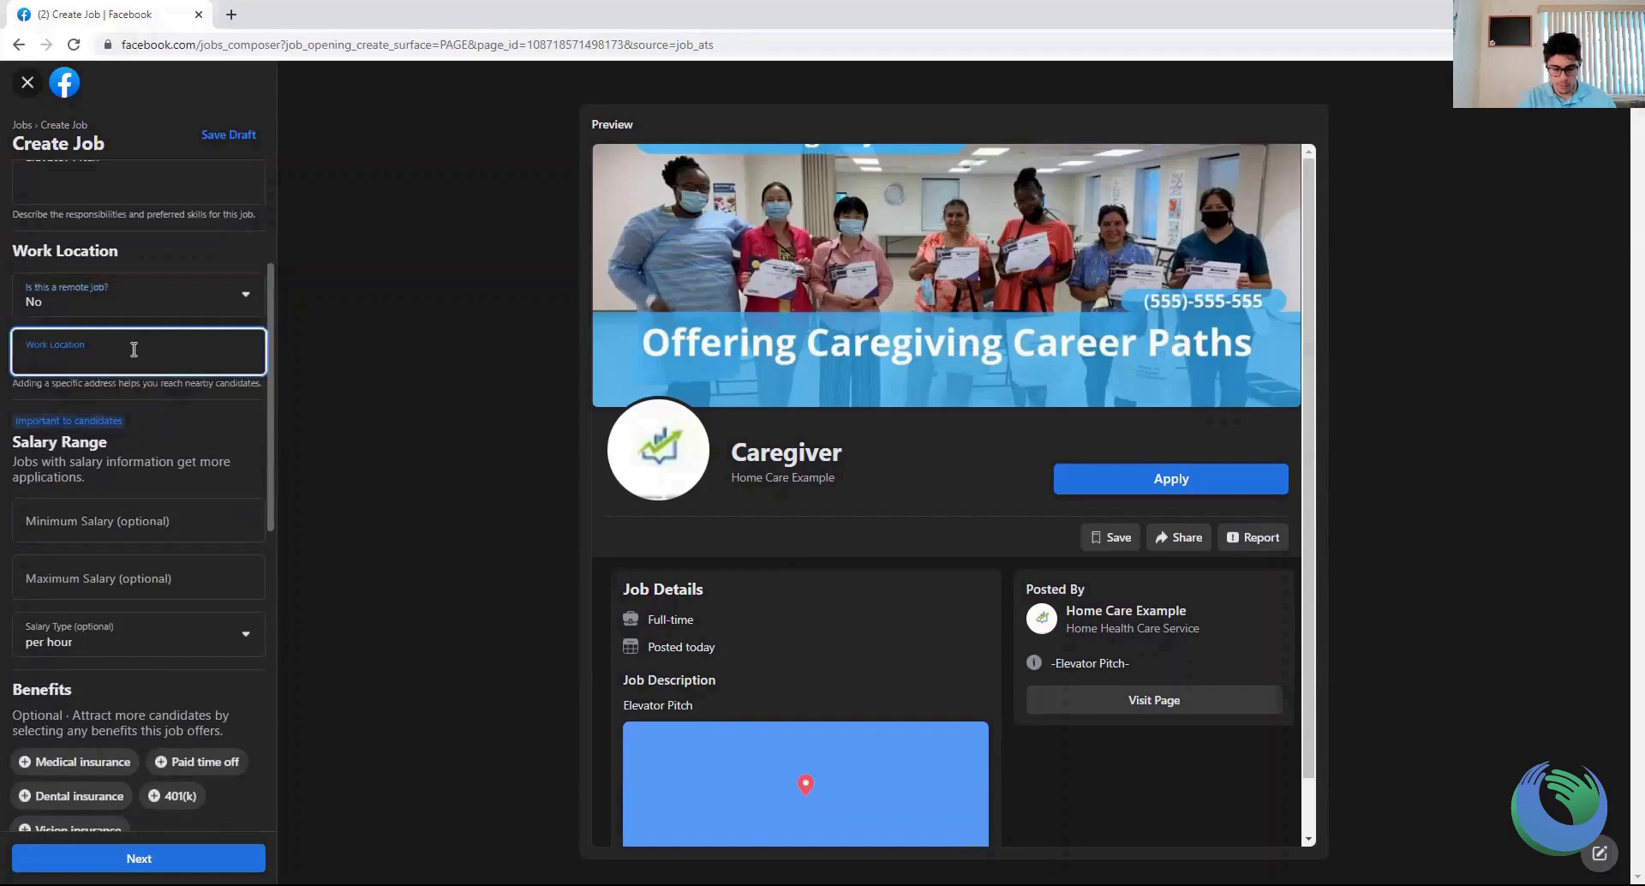
{"action": "type", "text": "os"}
{"action": "key", "text": "BackSpace"}
{"action": "key", "text": "BackSpace"}
{"action": "type", "text": "l"}
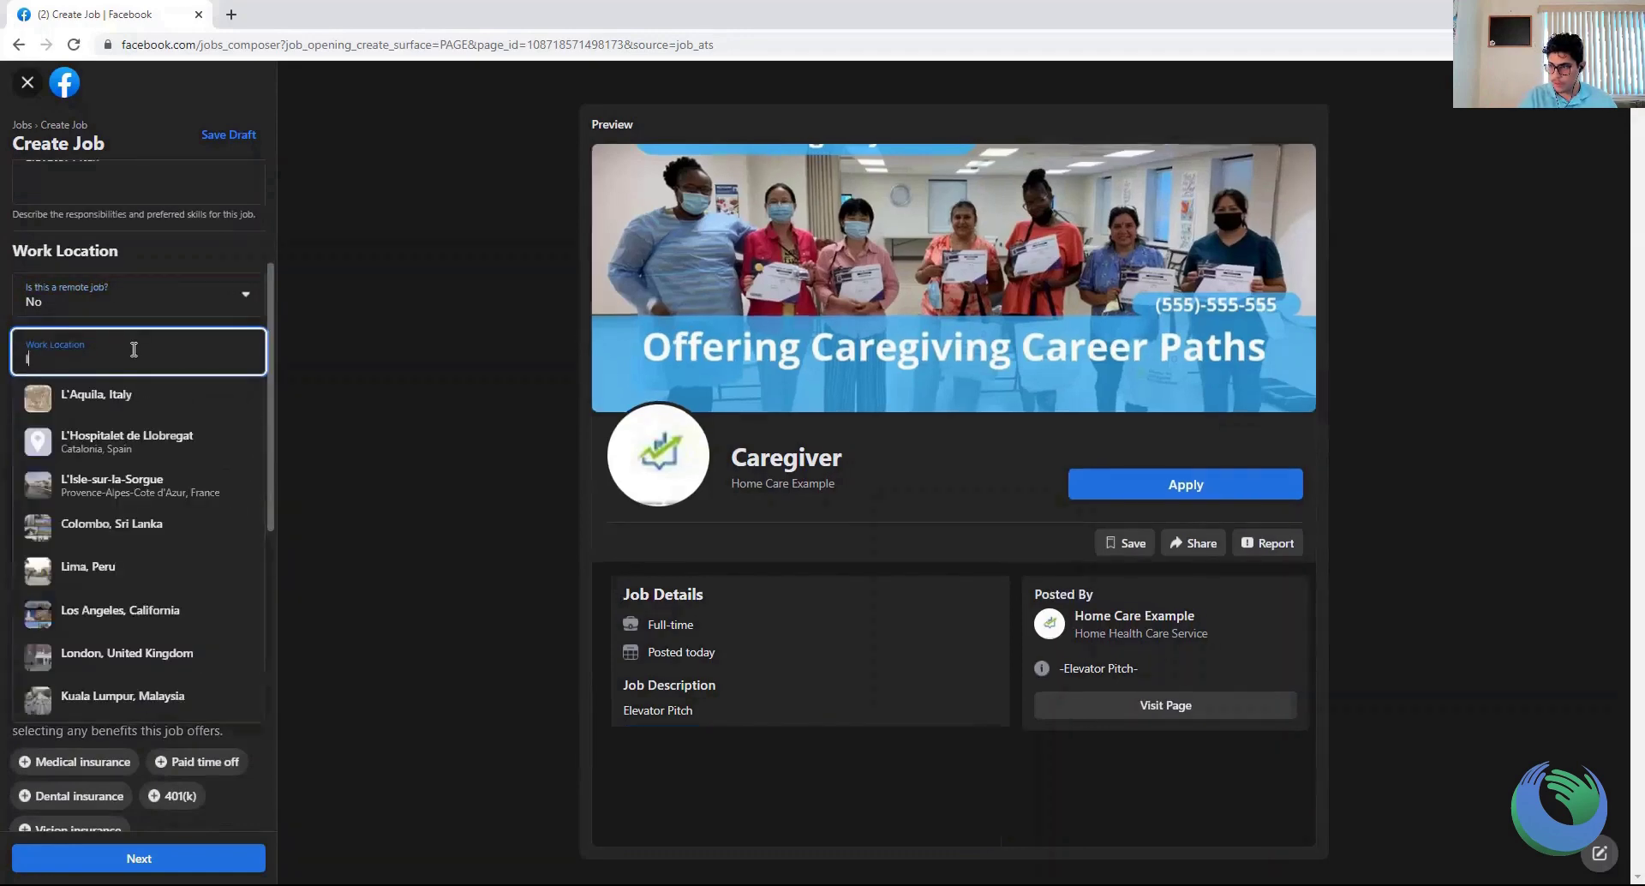
{"action": "type", "text": "os ang"}
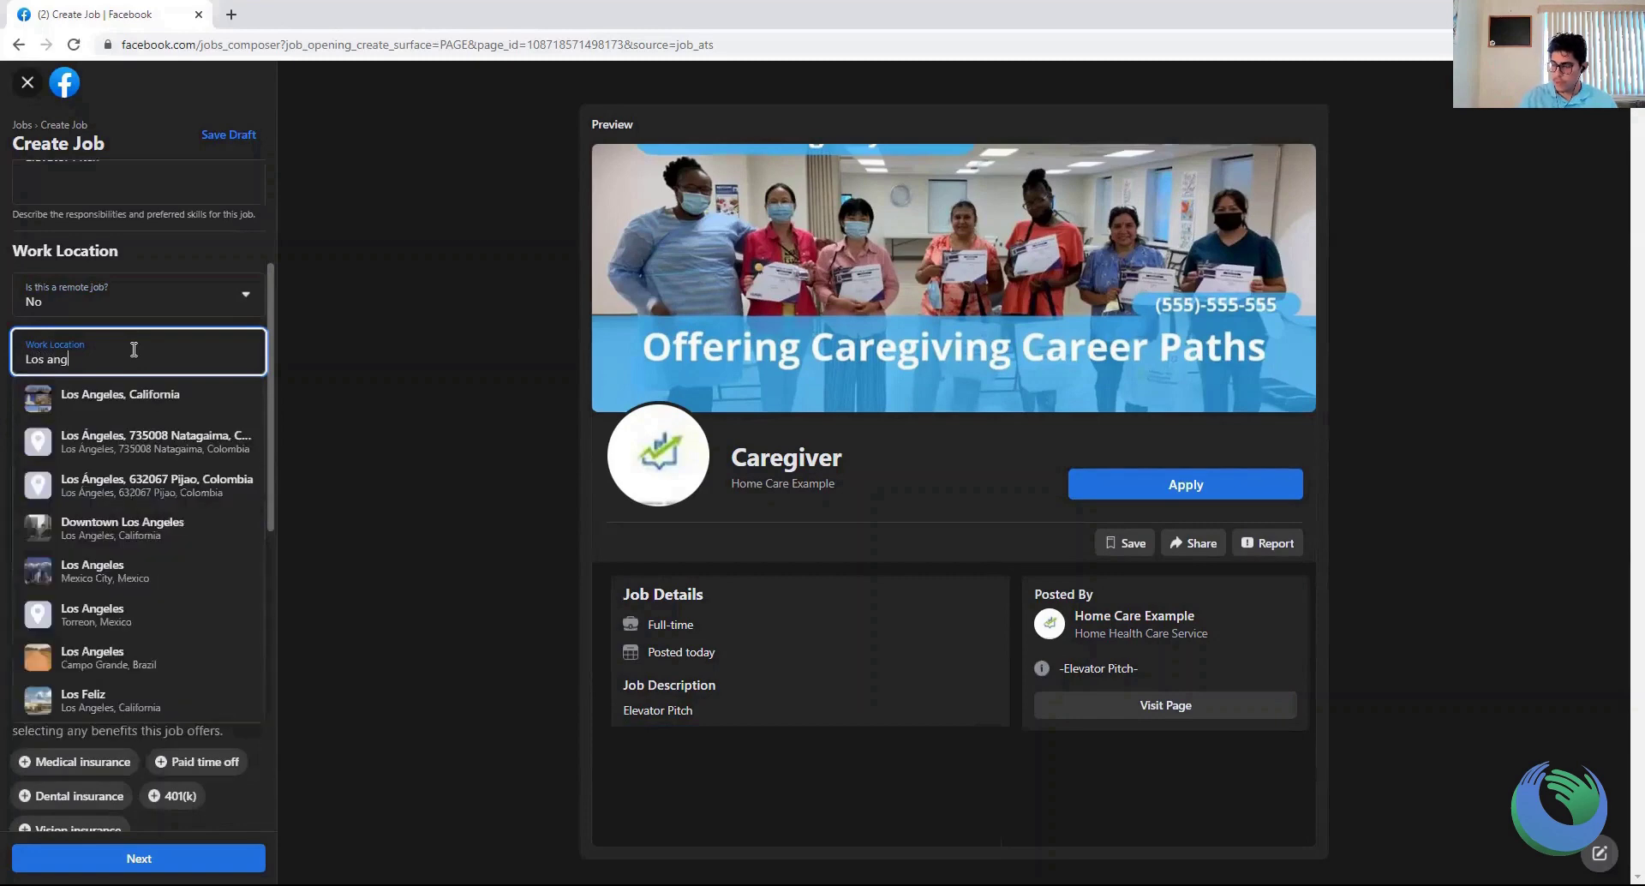
{"action": "left_click", "coordinate": [204, 411]}
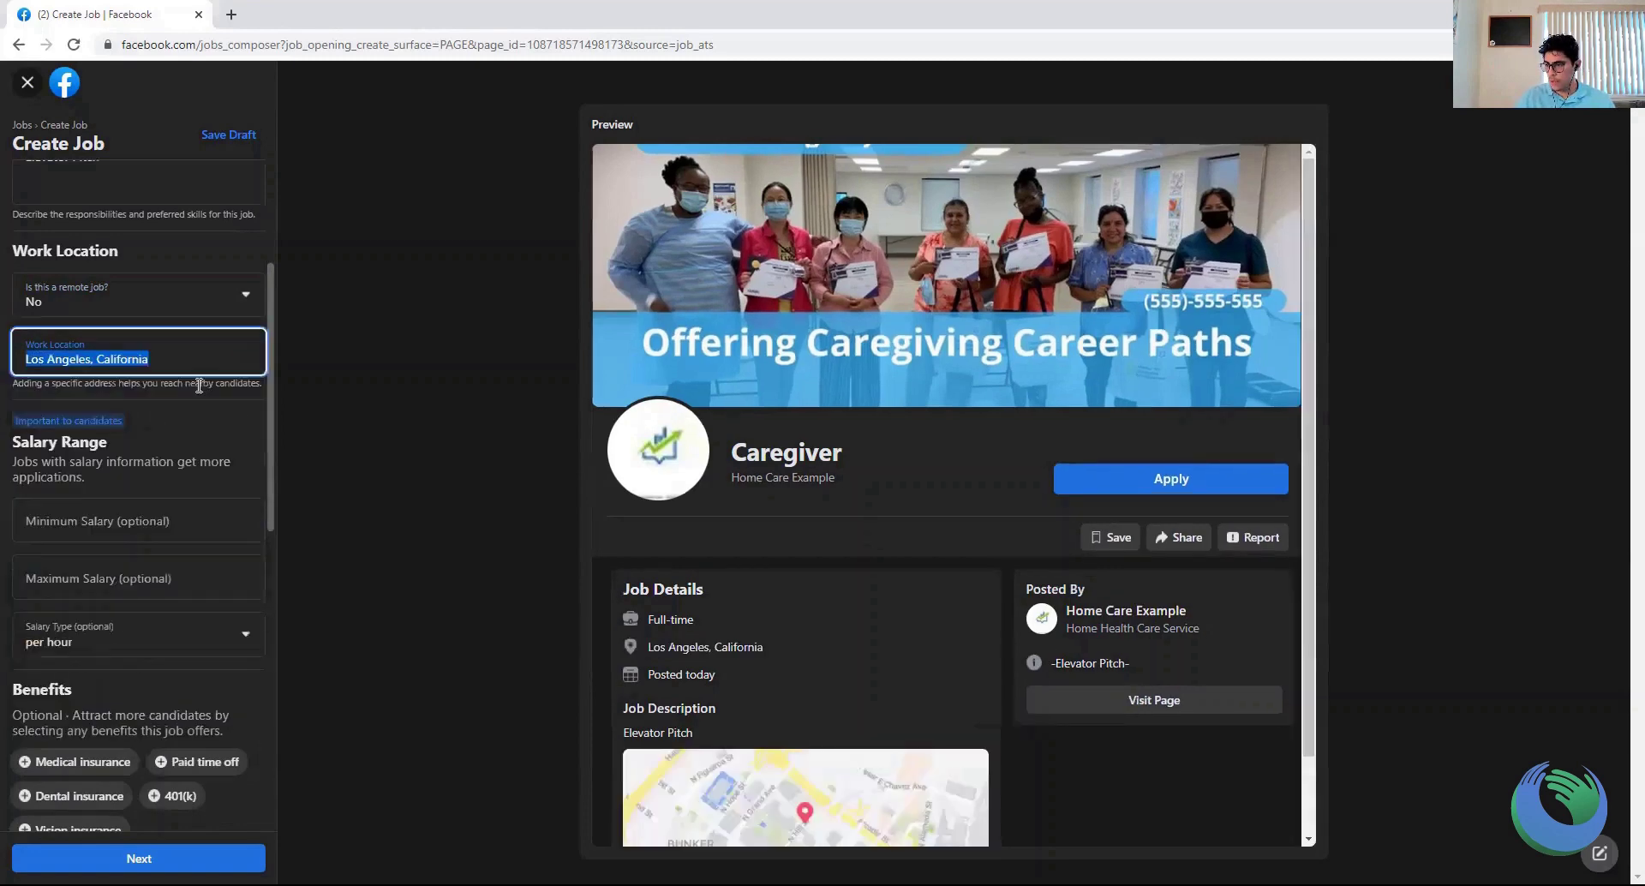
{"action": "left_click", "coordinate": [167, 429]}
Set the job's minimum salary to 17.00 and keep the salary type at per hour
{"action": "scroll", "coordinate": [142, 419], "scroll_direction": "down", "scroll_amount": 1}
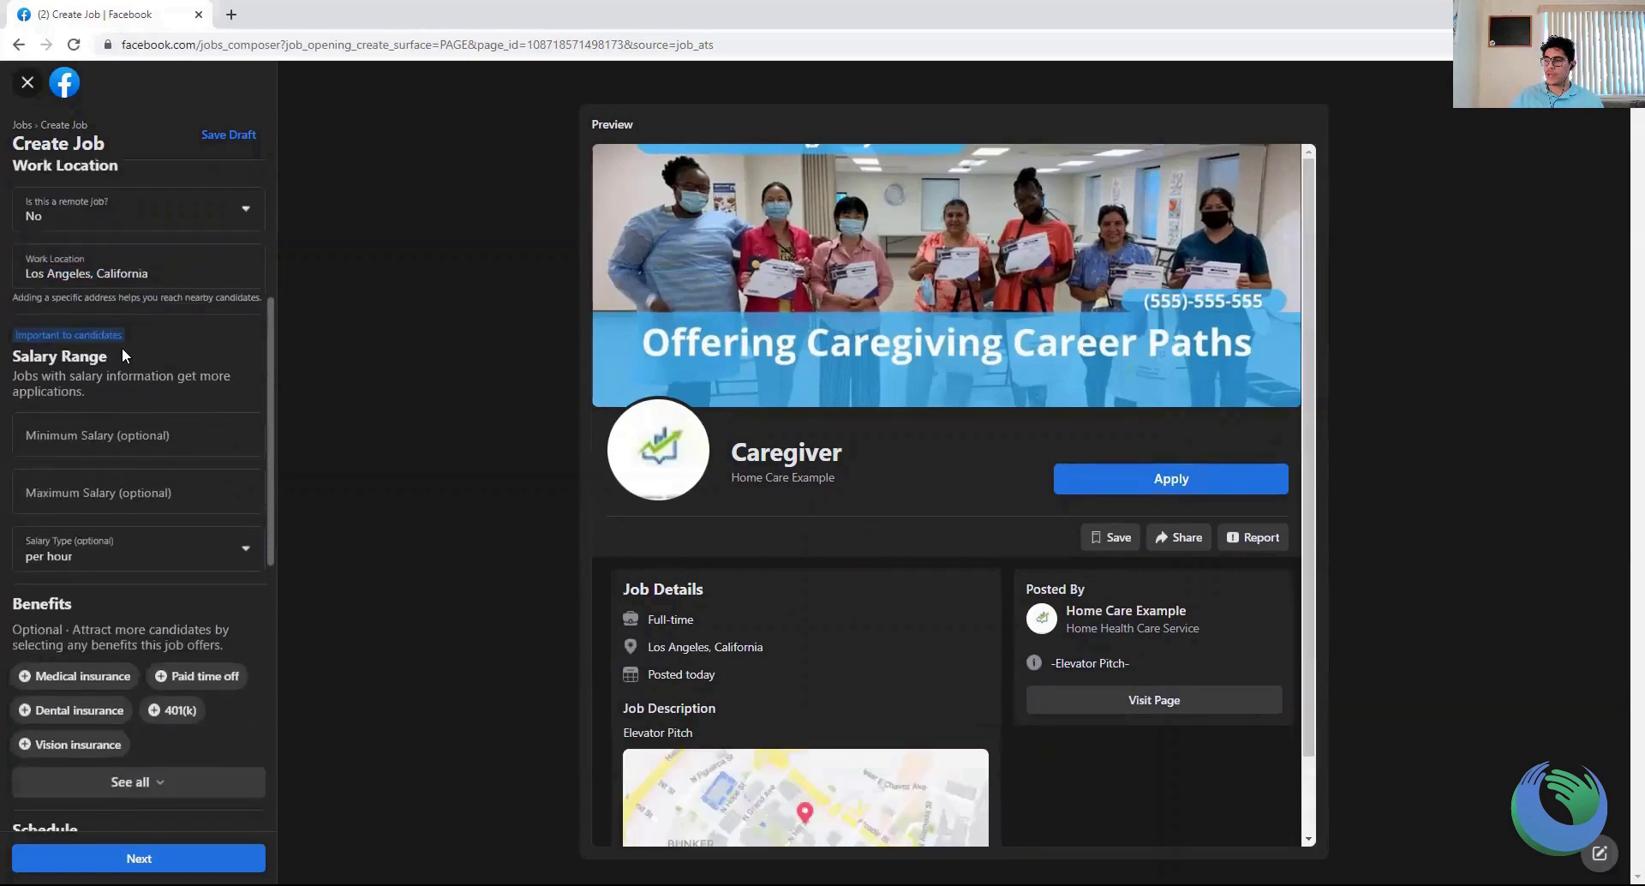
{"action": "left_click", "coordinate": [86, 438]}
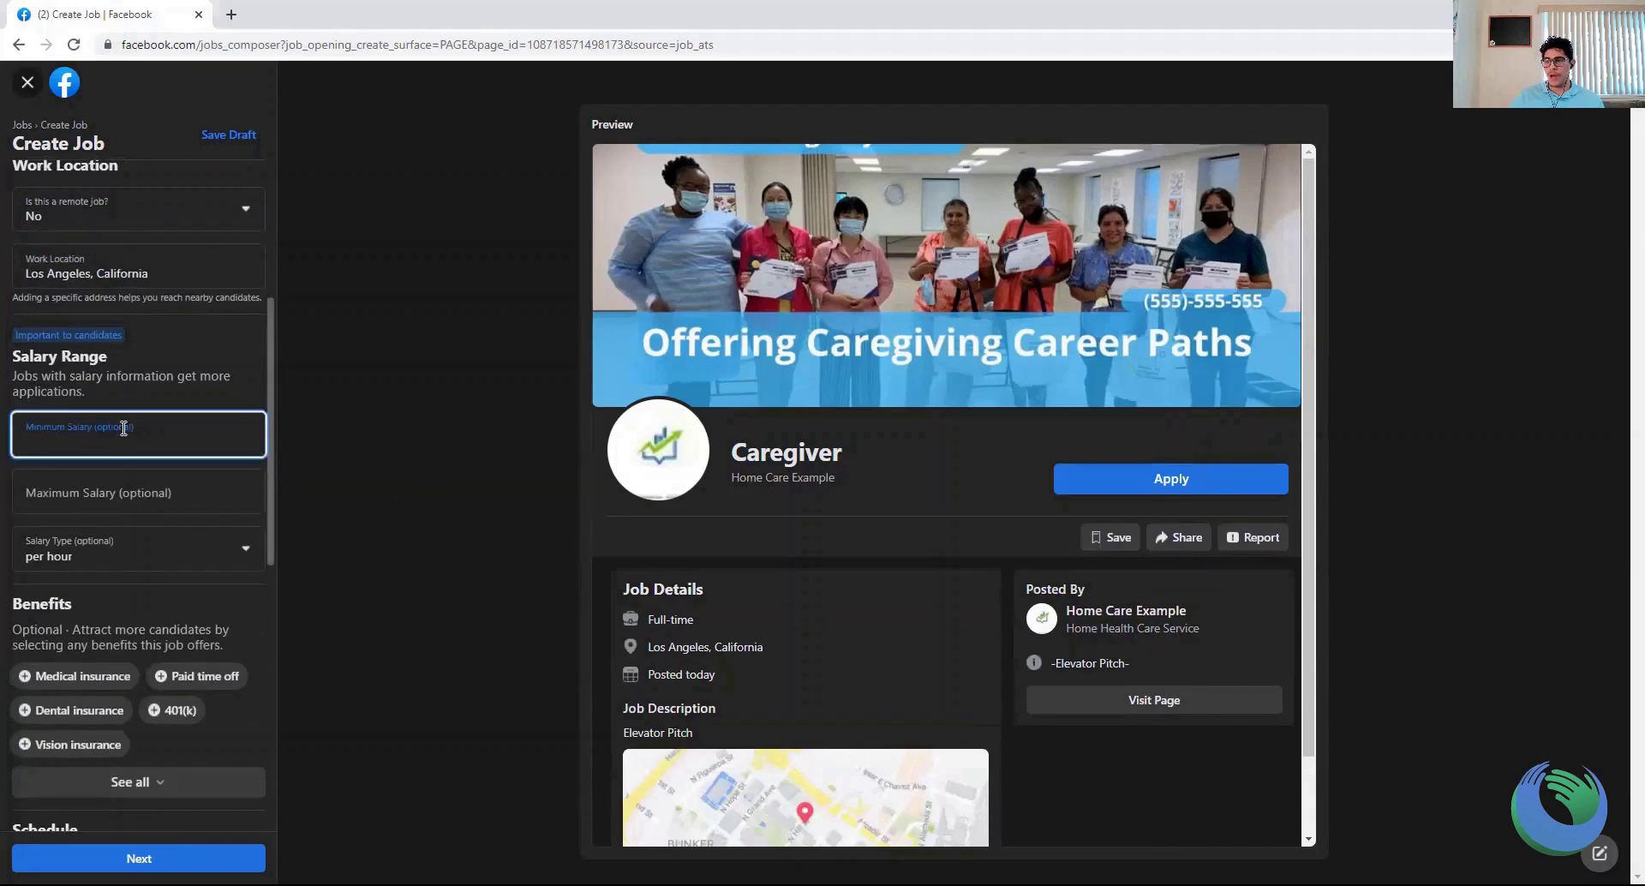
{"action": "type", "text": "17.00"}
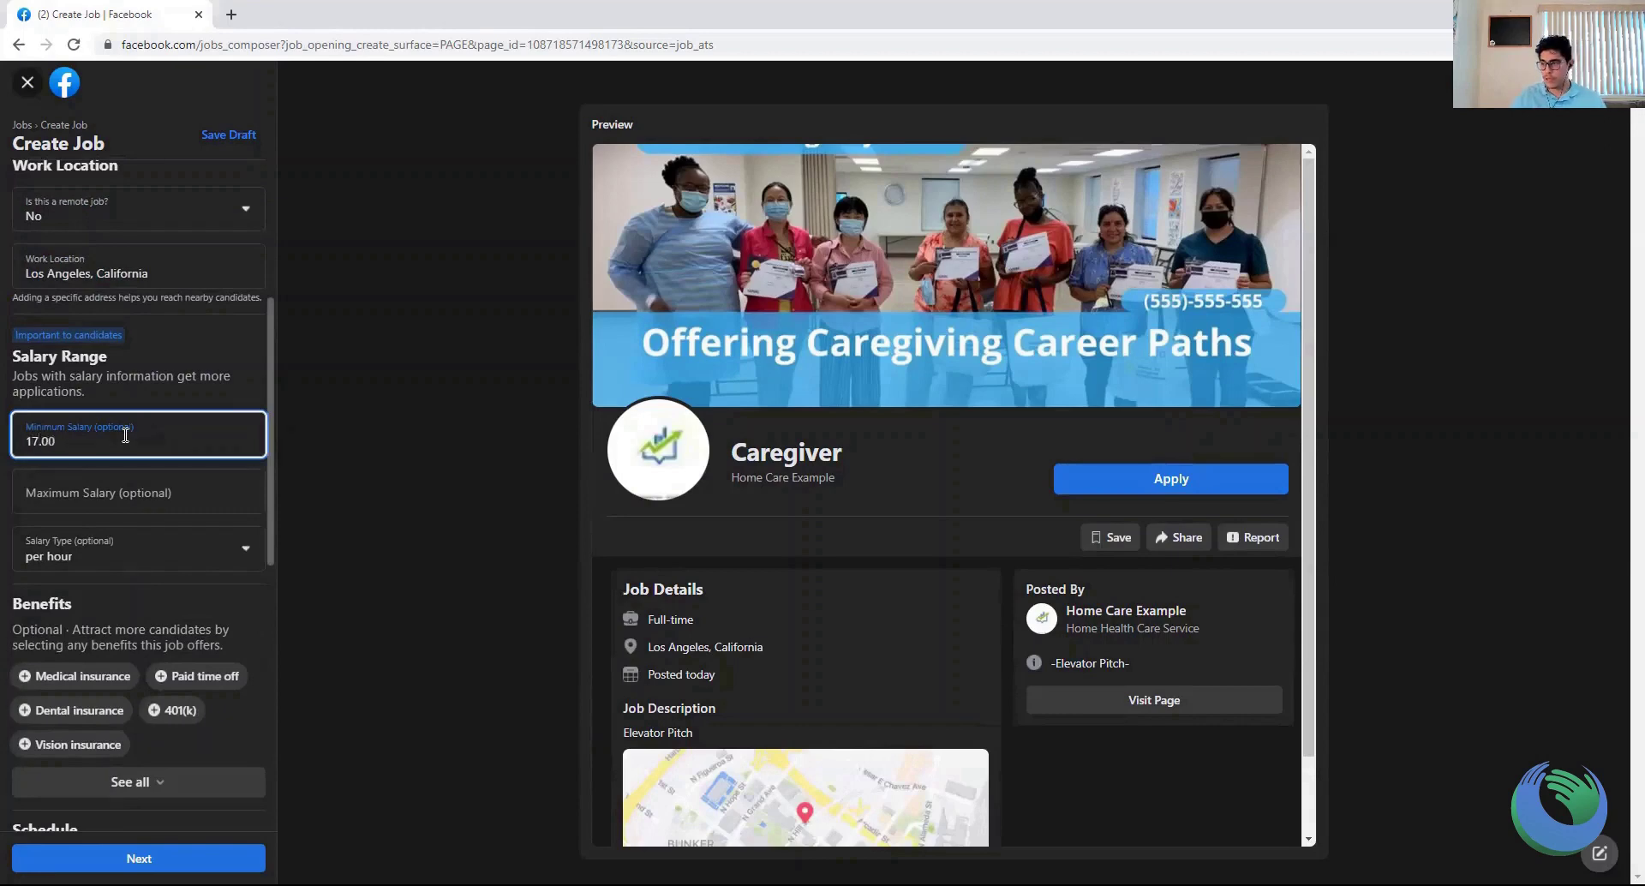
{"action": "left_click", "coordinate": [219, 399]}
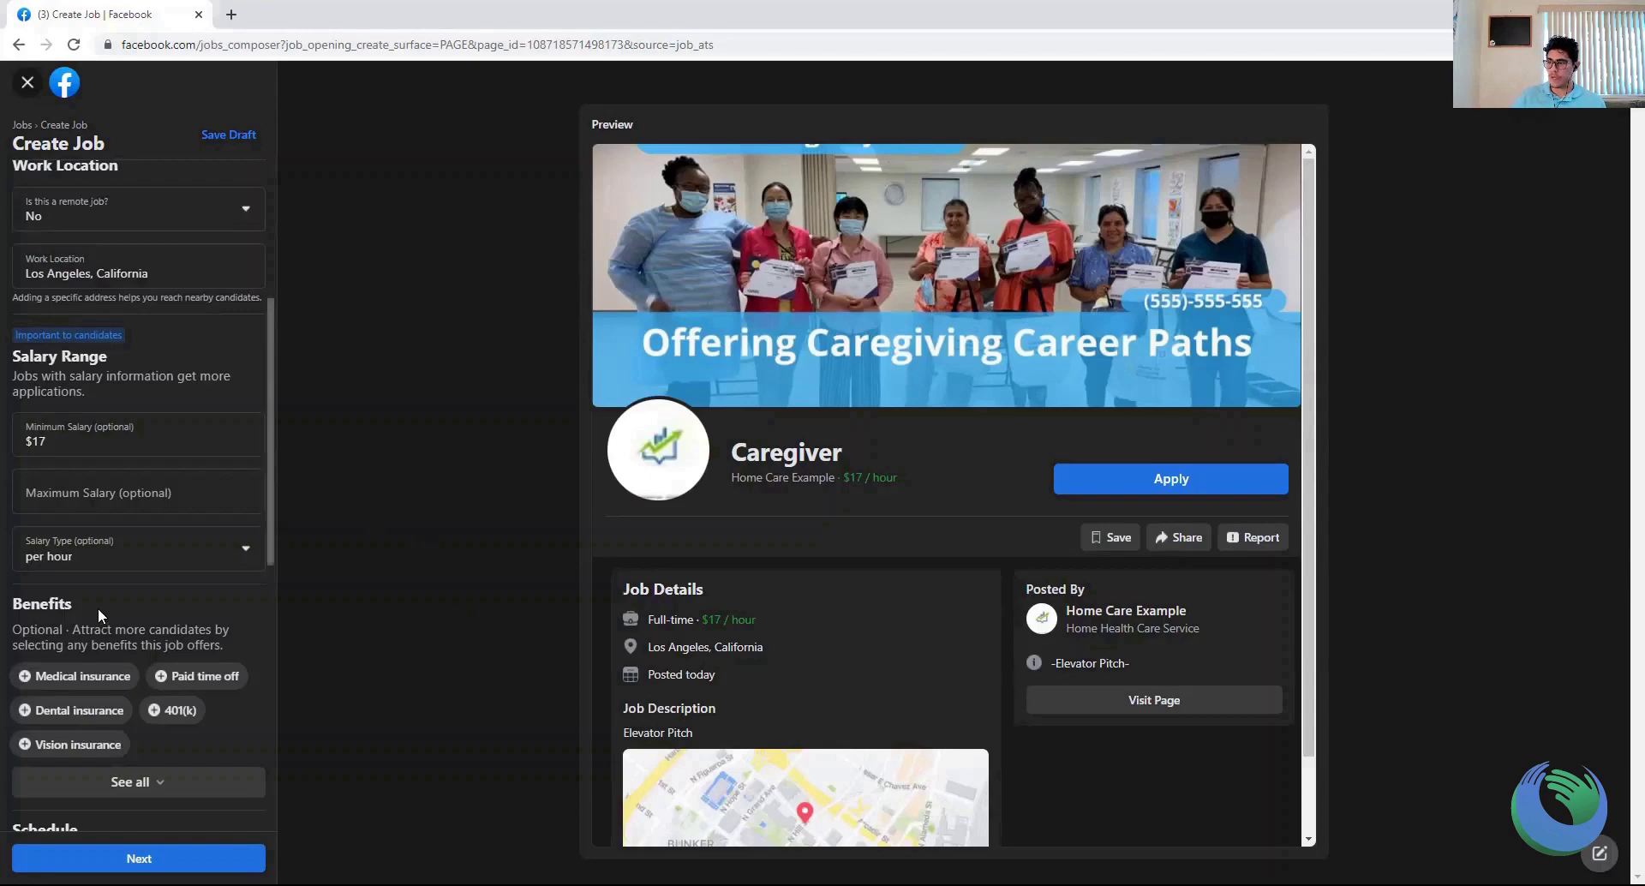
{"action": "scroll", "coordinate": [98, 608], "scroll_direction": "down", "scroll_amount": 1}
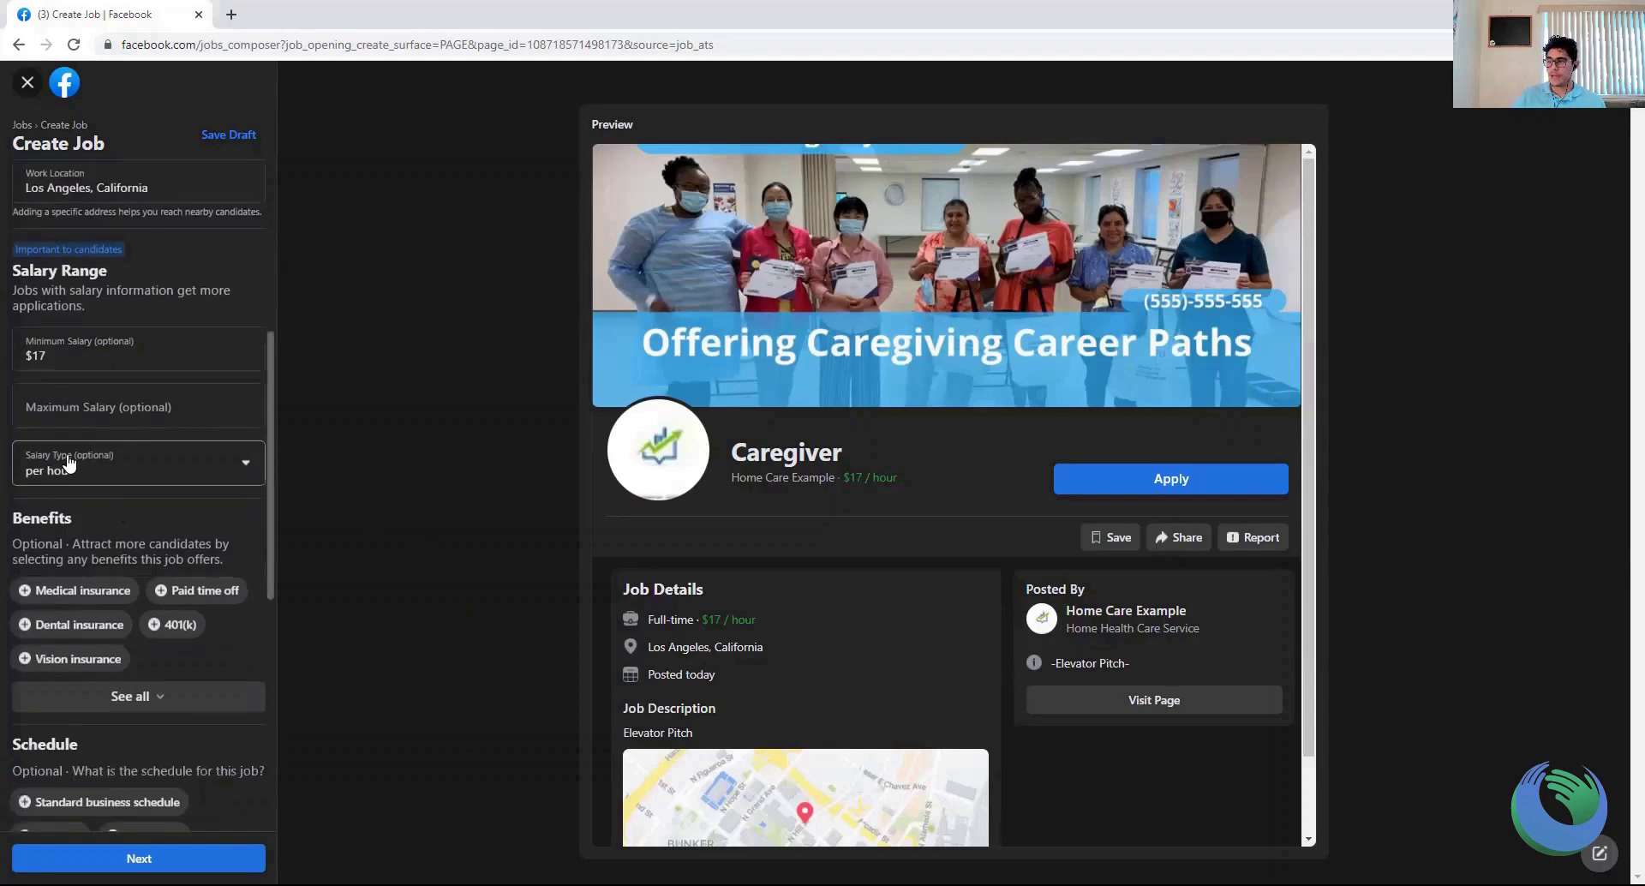
{"action": "left_click", "coordinate": [158, 471]}
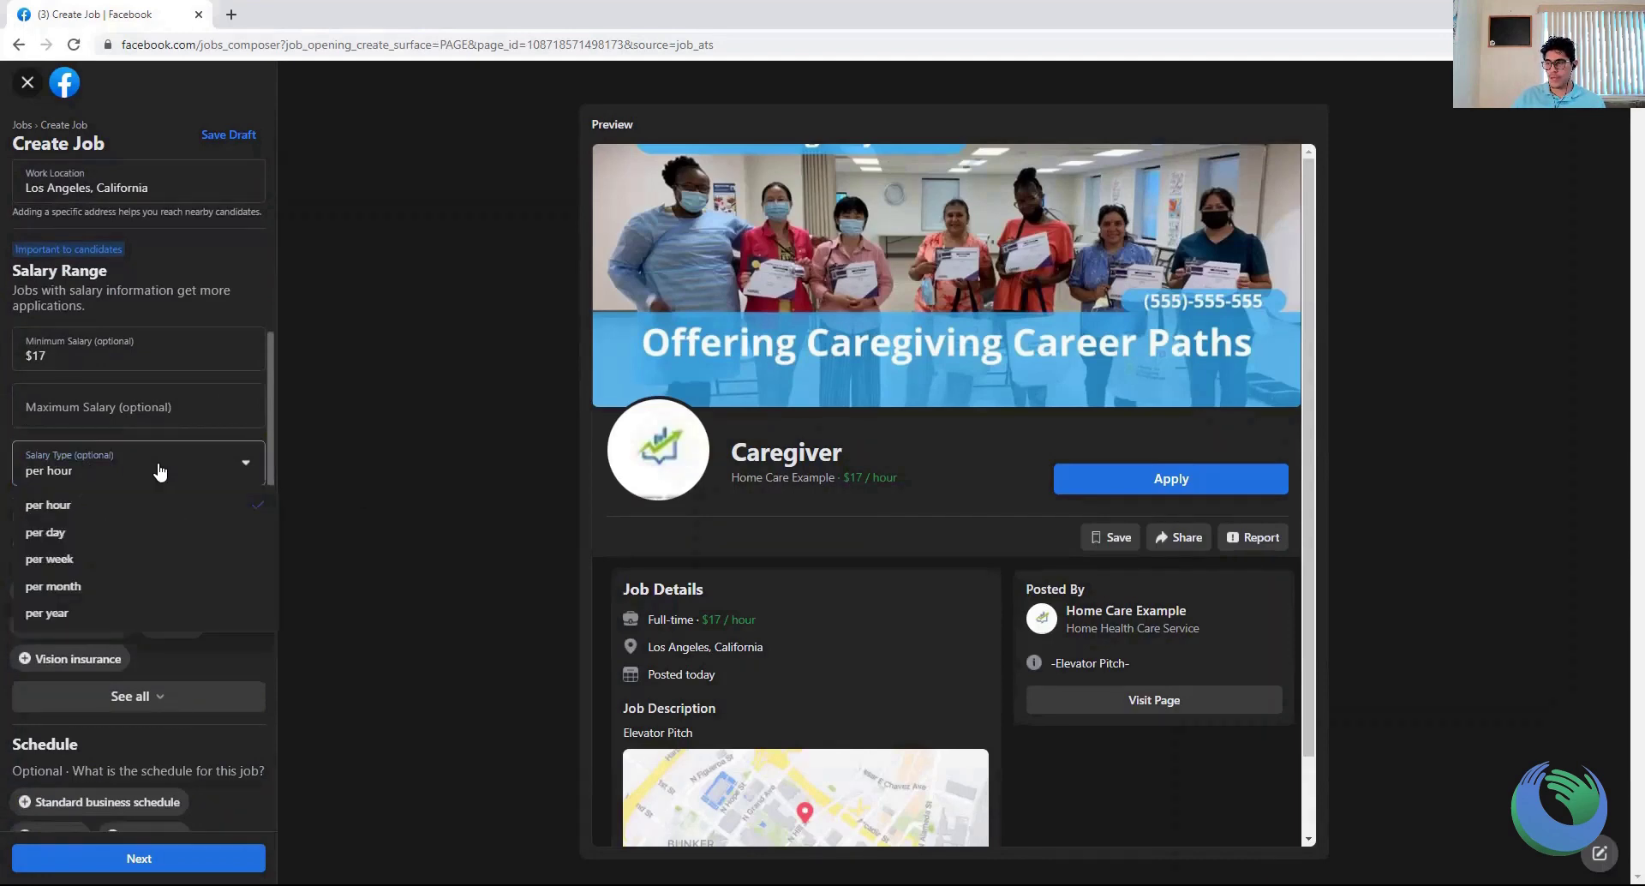
{"action": "left_click", "coordinate": [158, 472]}
{"action": "scroll", "coordinate": [158, 471], "scroll_direction": "down", "scroll_amount": 1}
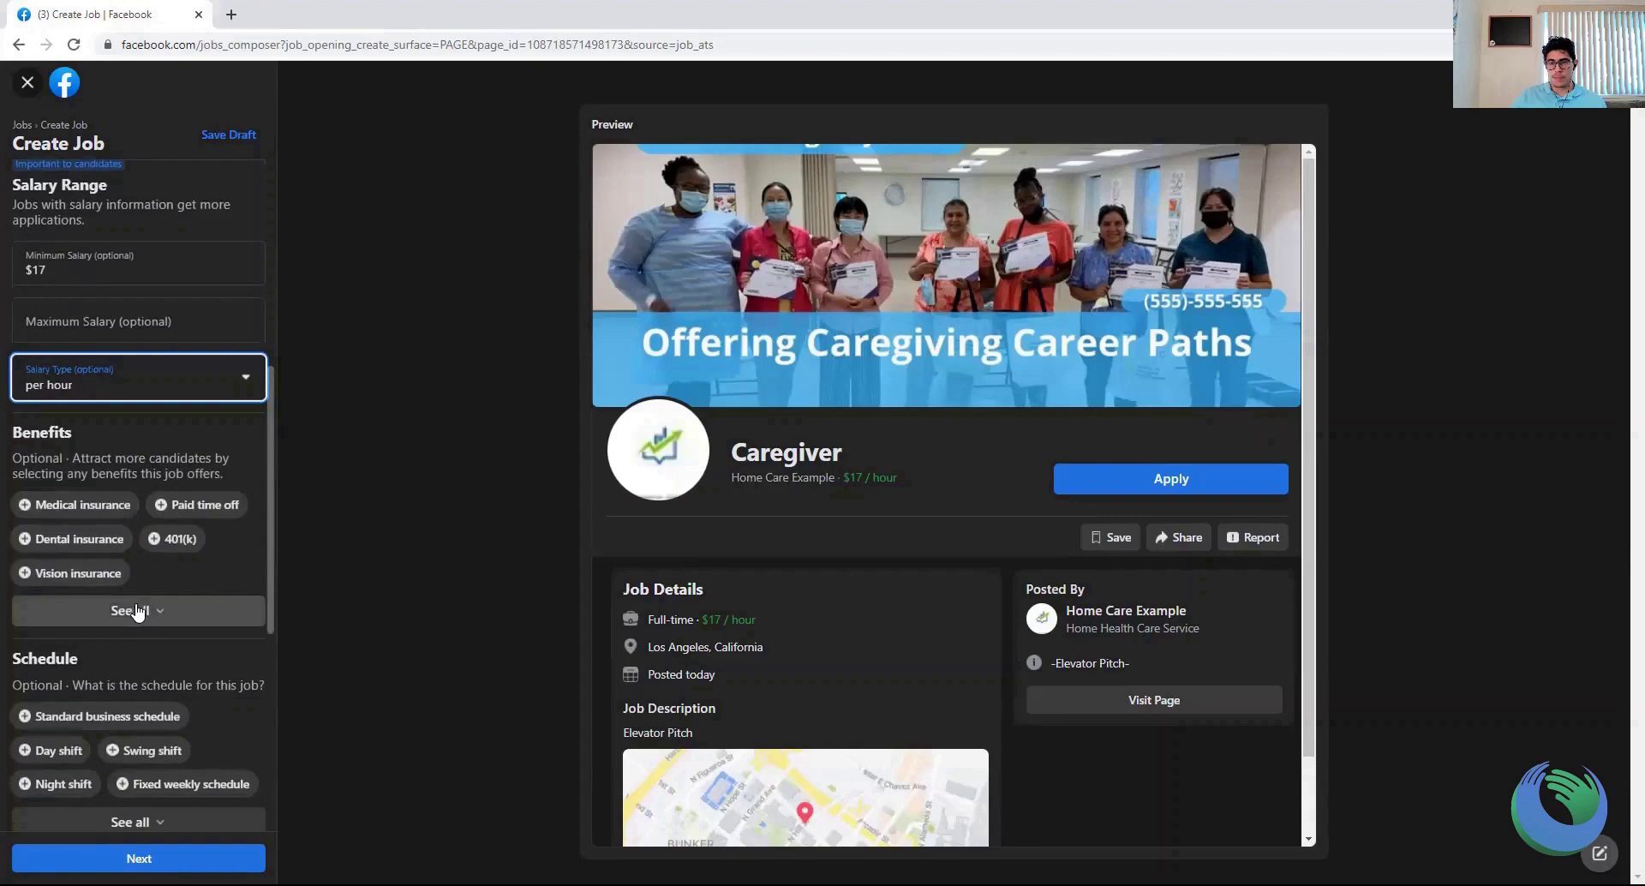
Add Medical insurance, 401(k), Paid time off and On the job training as the job's benefits
{"action": "left_click", "coordinate": [107, 505]}
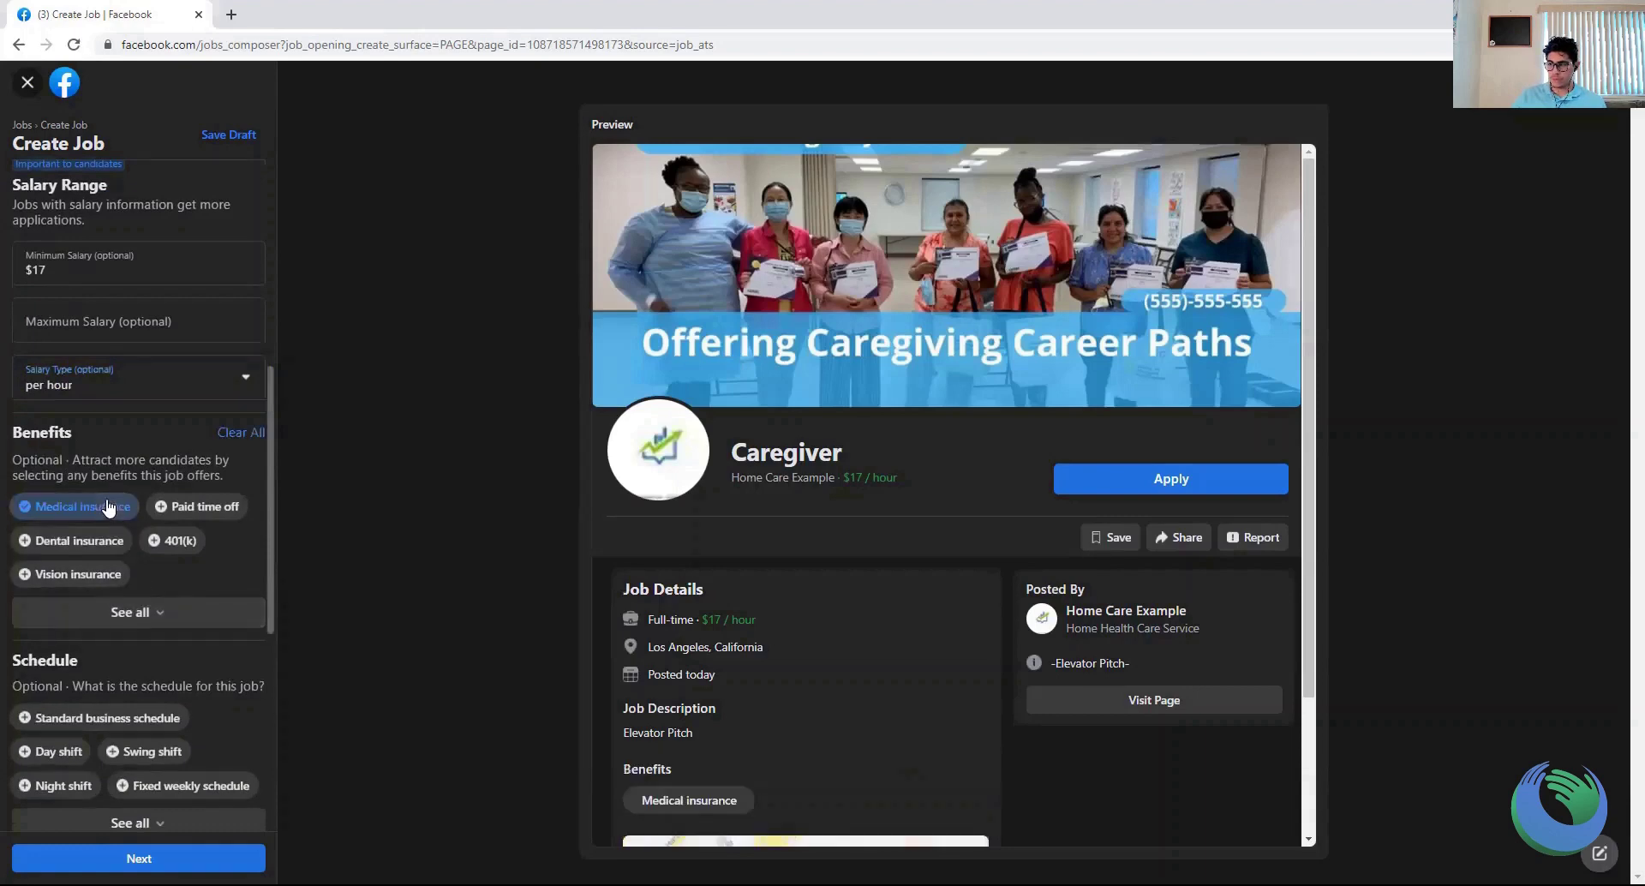
{"action": "left_click", "coordinate": [166, 544]}
{"action": "left_click", "coordinate": [172, 505]}
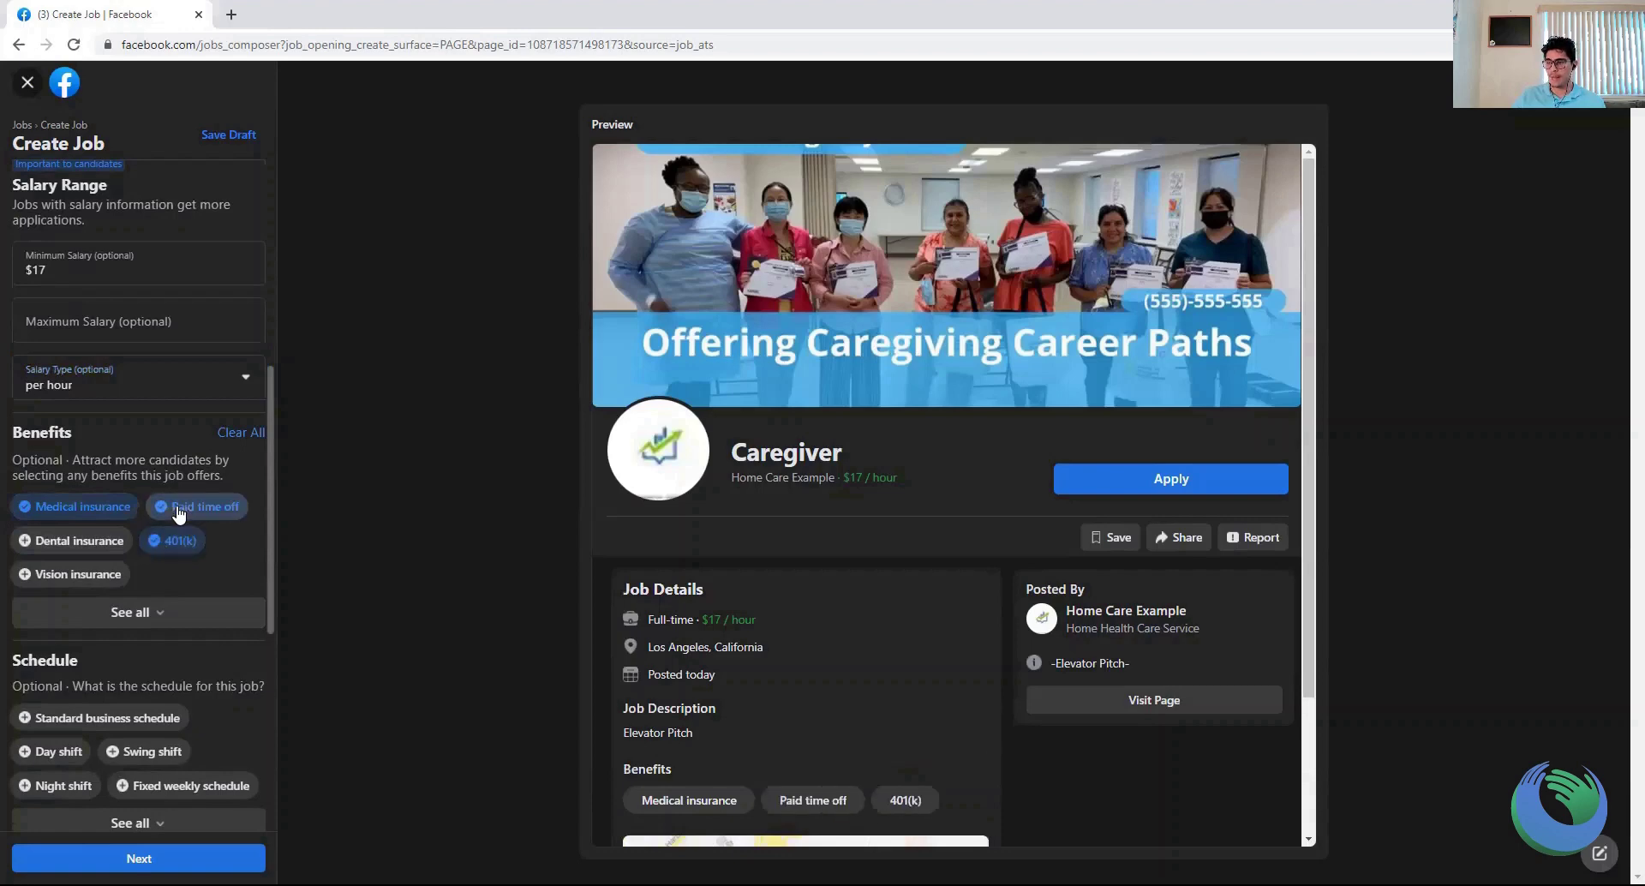
{"action": "left_click", "coordinate": [124, 610]}
{"action": "scroll", "coordinate": [121, 576], "scroll_direction": "down", "scroll_amount": 1}
{"action": "left_click", "coordinate": [85, 522]}
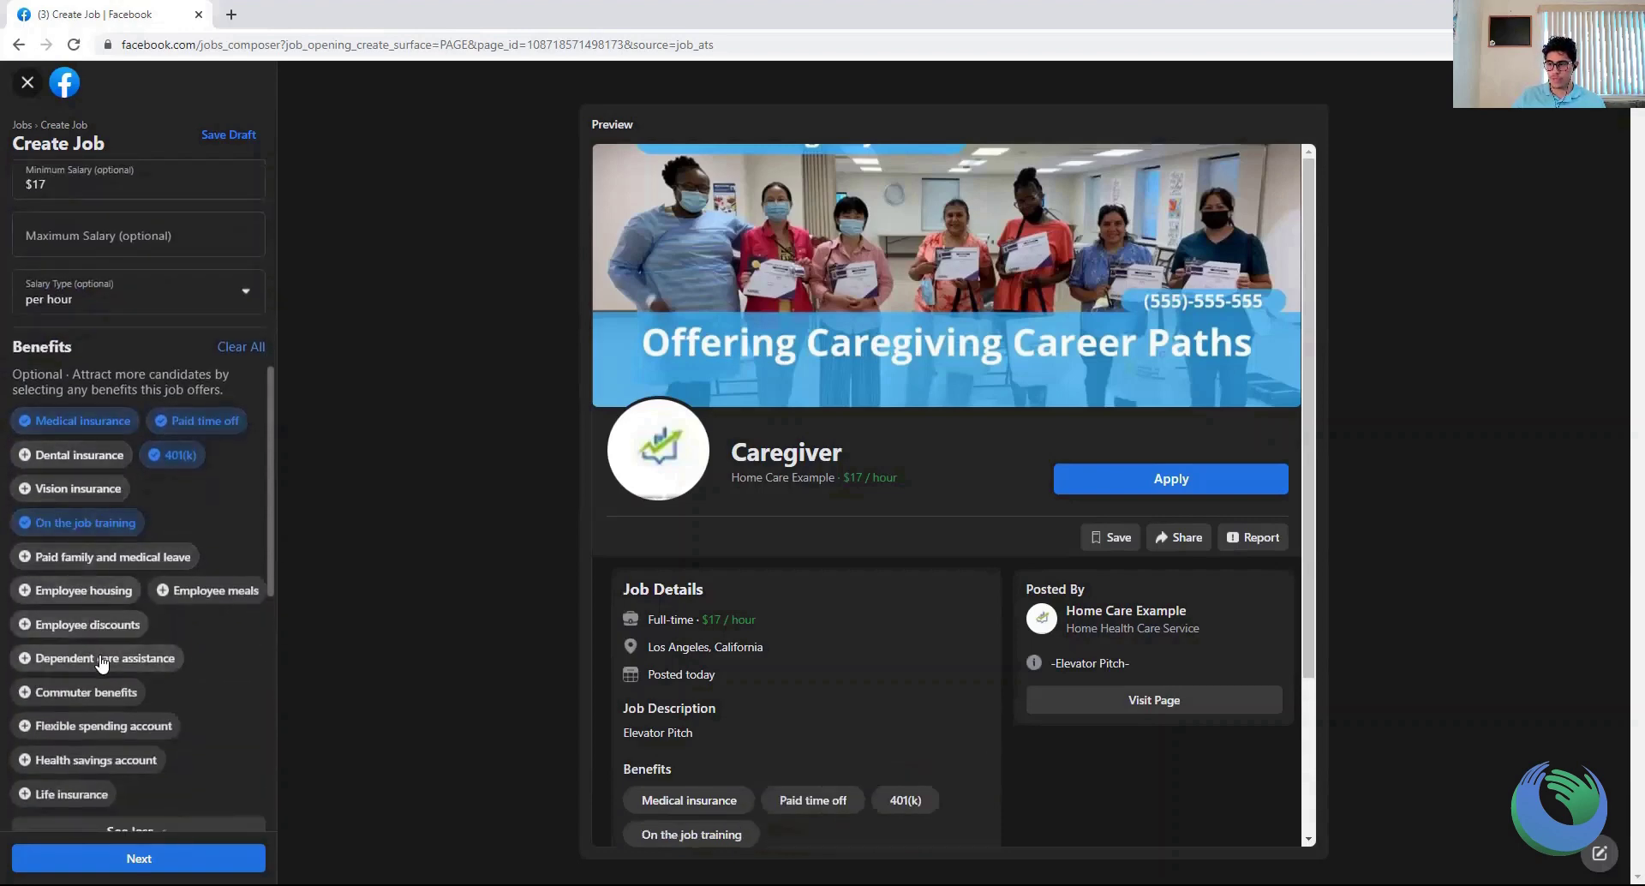
{"action": "left_click", "coordinate": [130, 827]}
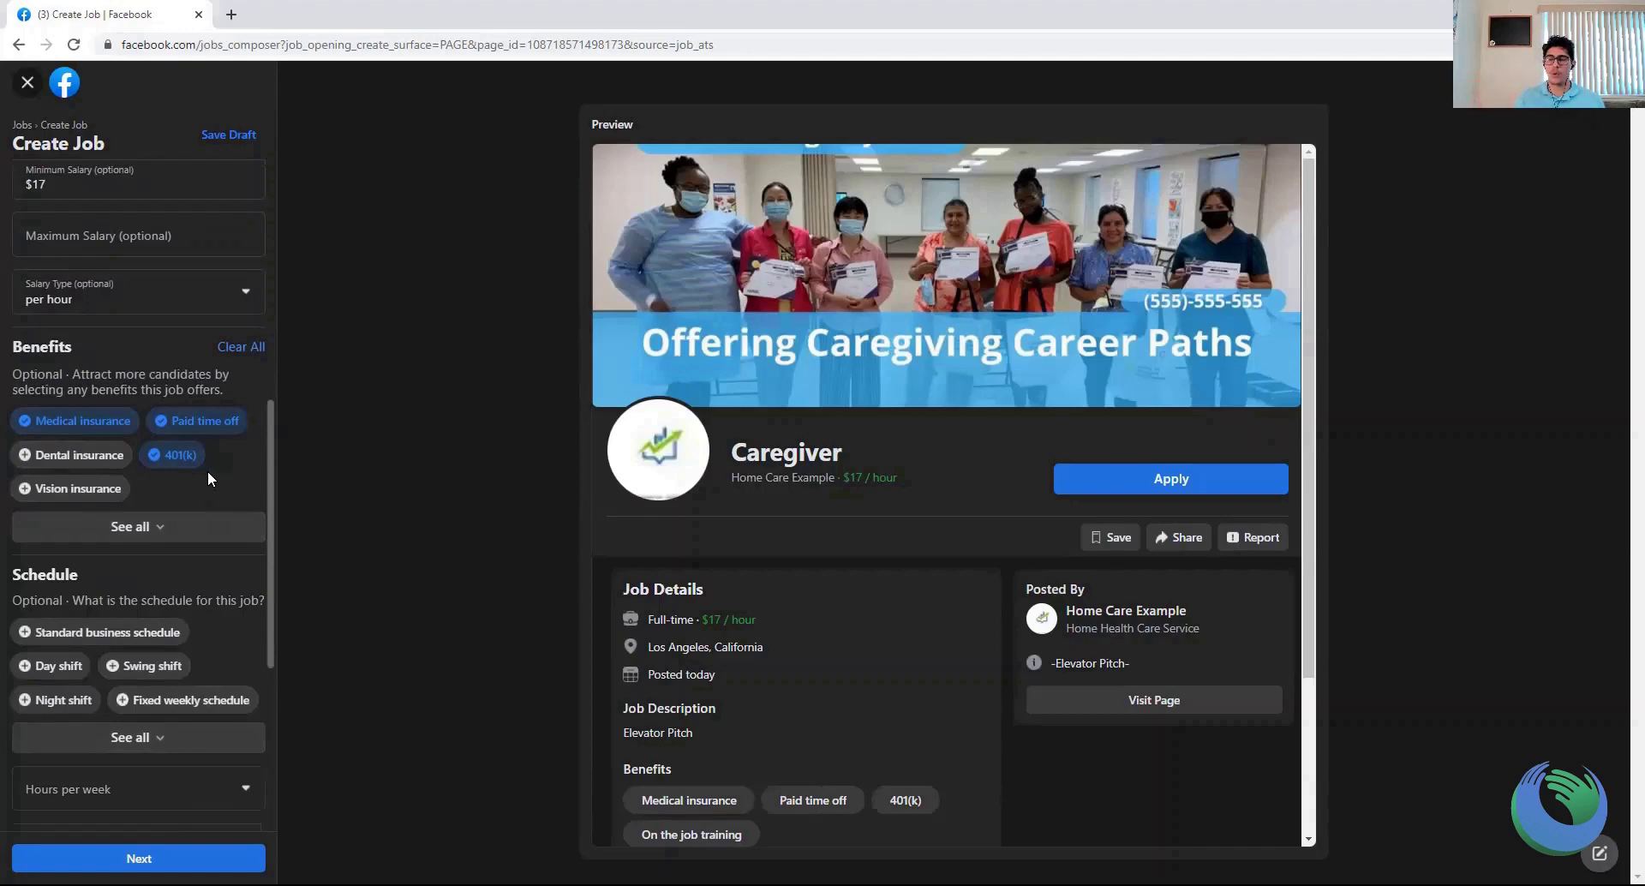
Mark the job's schedule as Standard business schedule and Flexible schedule
{"action": "scroll", "coordinate": [210, 490], "scroll_direction": "up", "scroll_amount": 1}
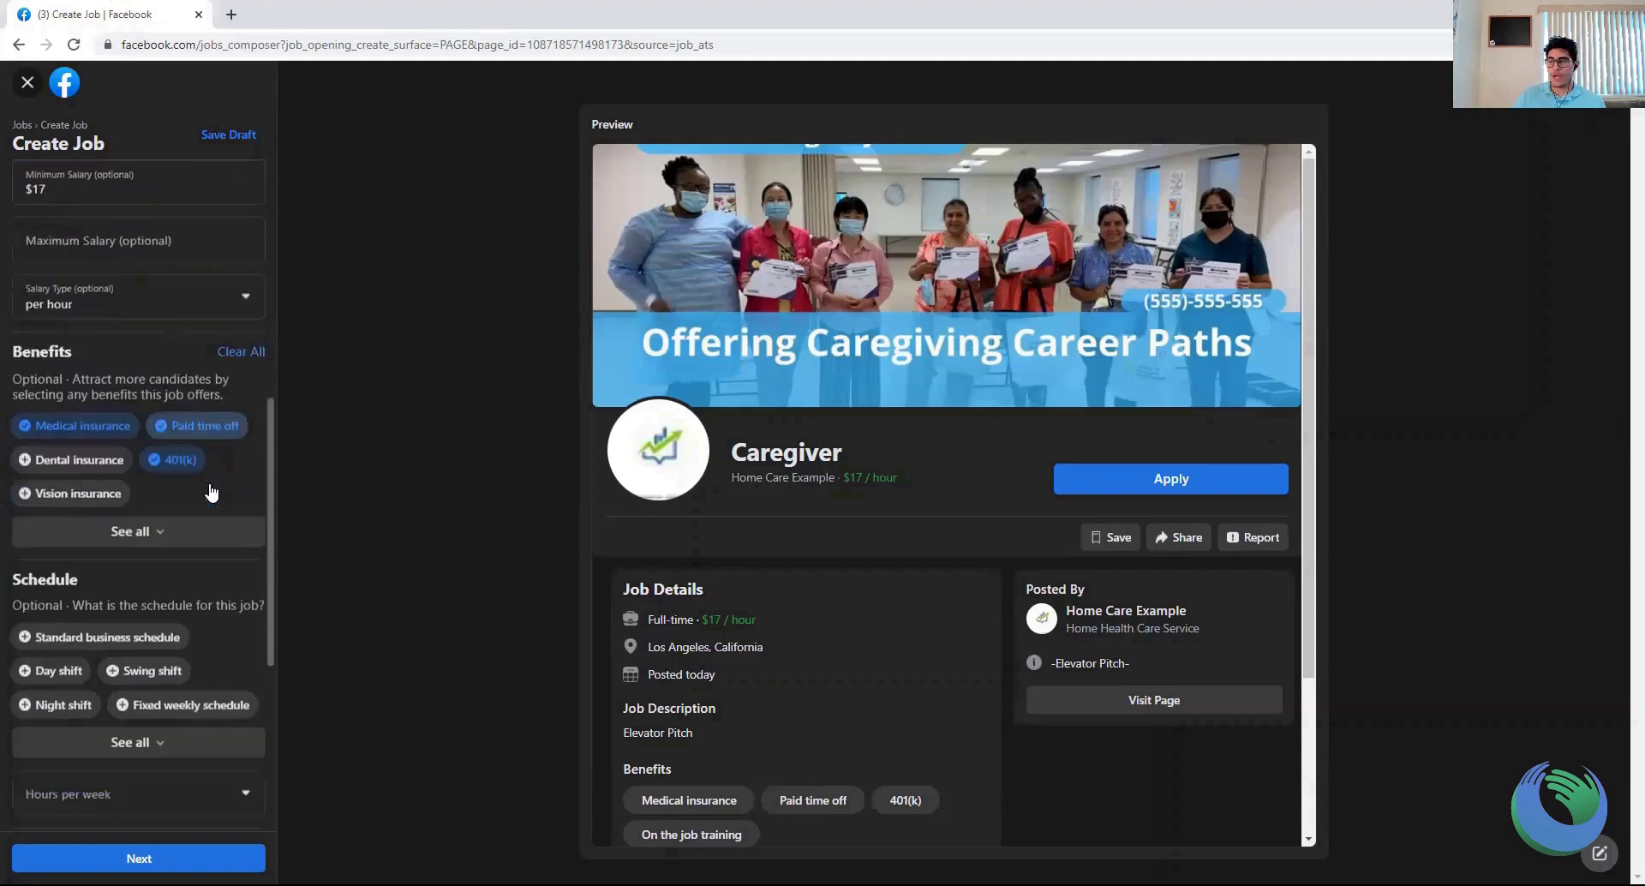
{"action": "scroll", "coordinate": [211, 491], "scroll_direction": "down", "scroll_amount": 1}
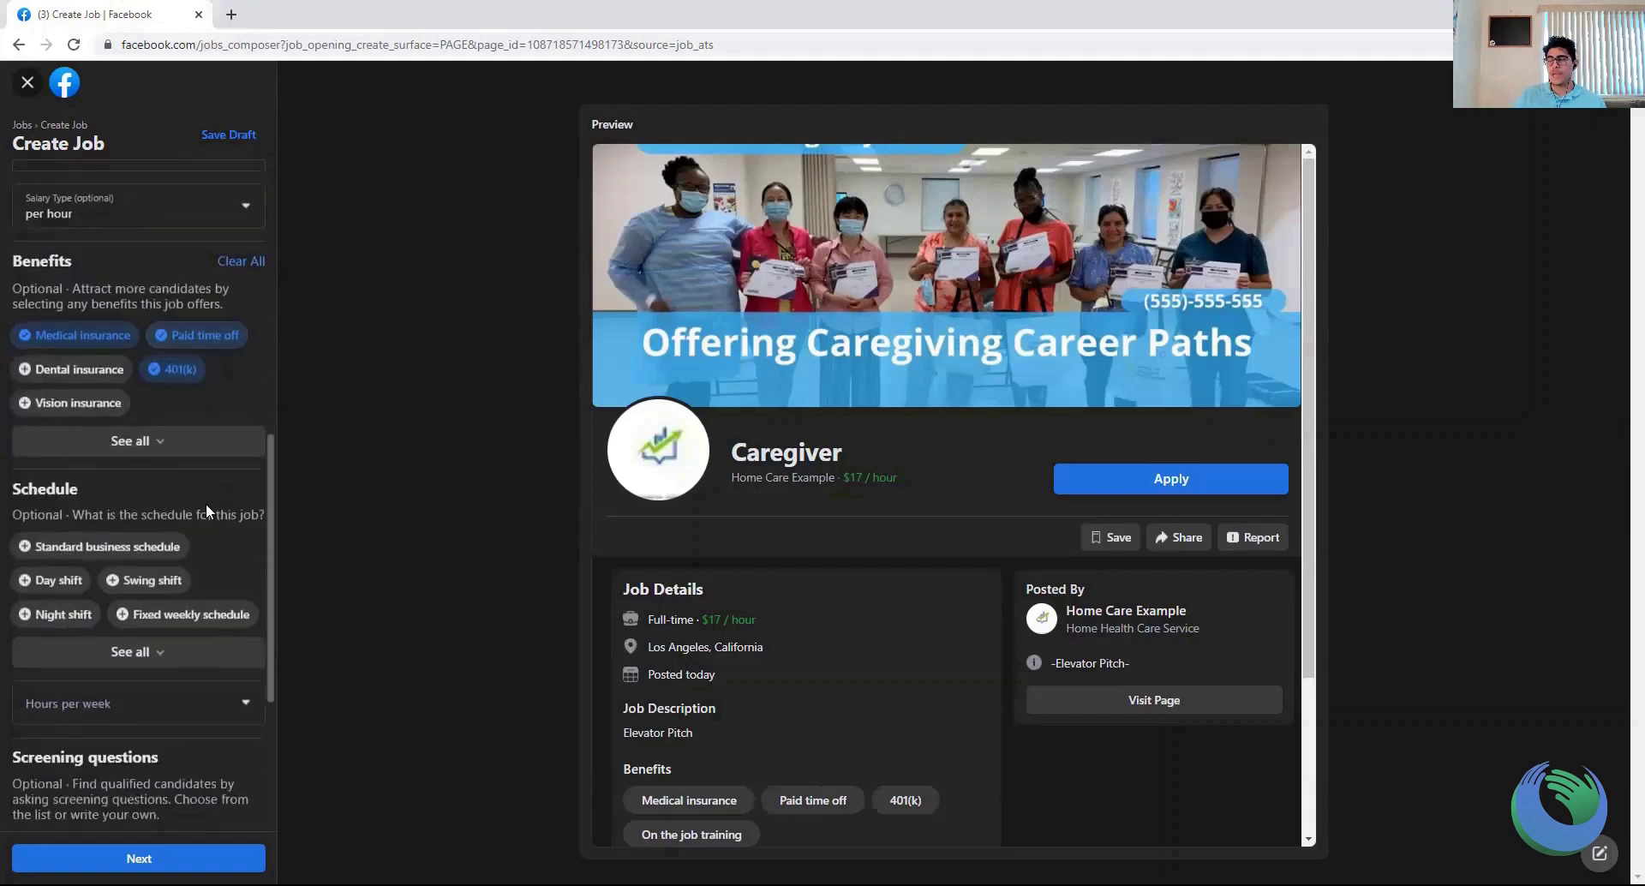
{"action": "left_click", "coordinate": [162, 653]}
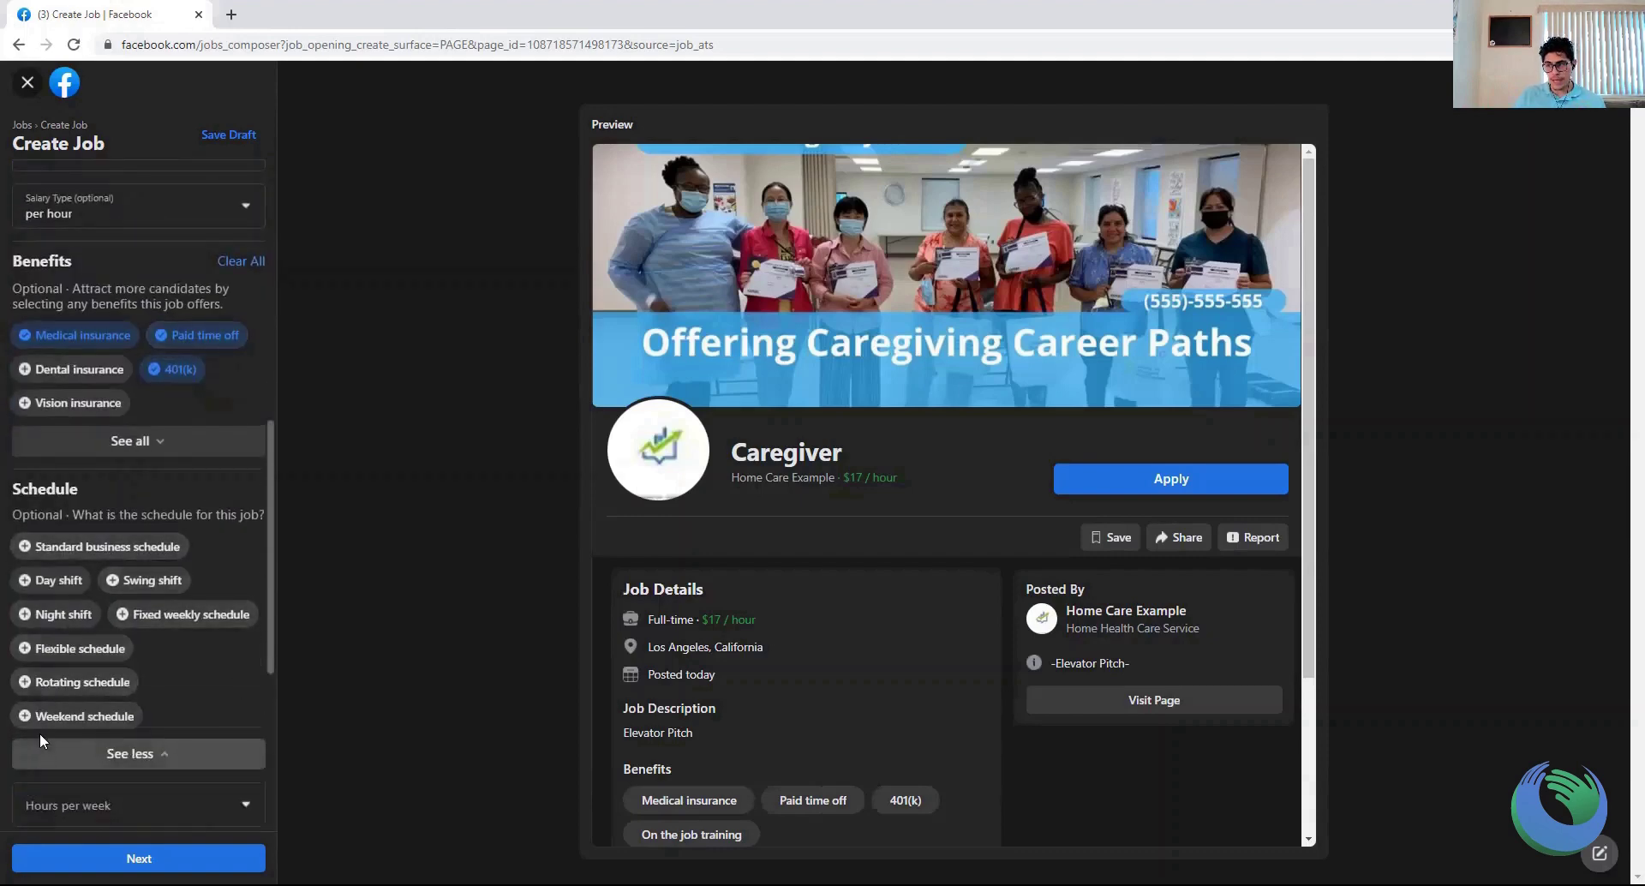
{"action": "scroll", "coordinate": [138, 366], "scroll_direction": "up", "scroll_amount": 4}
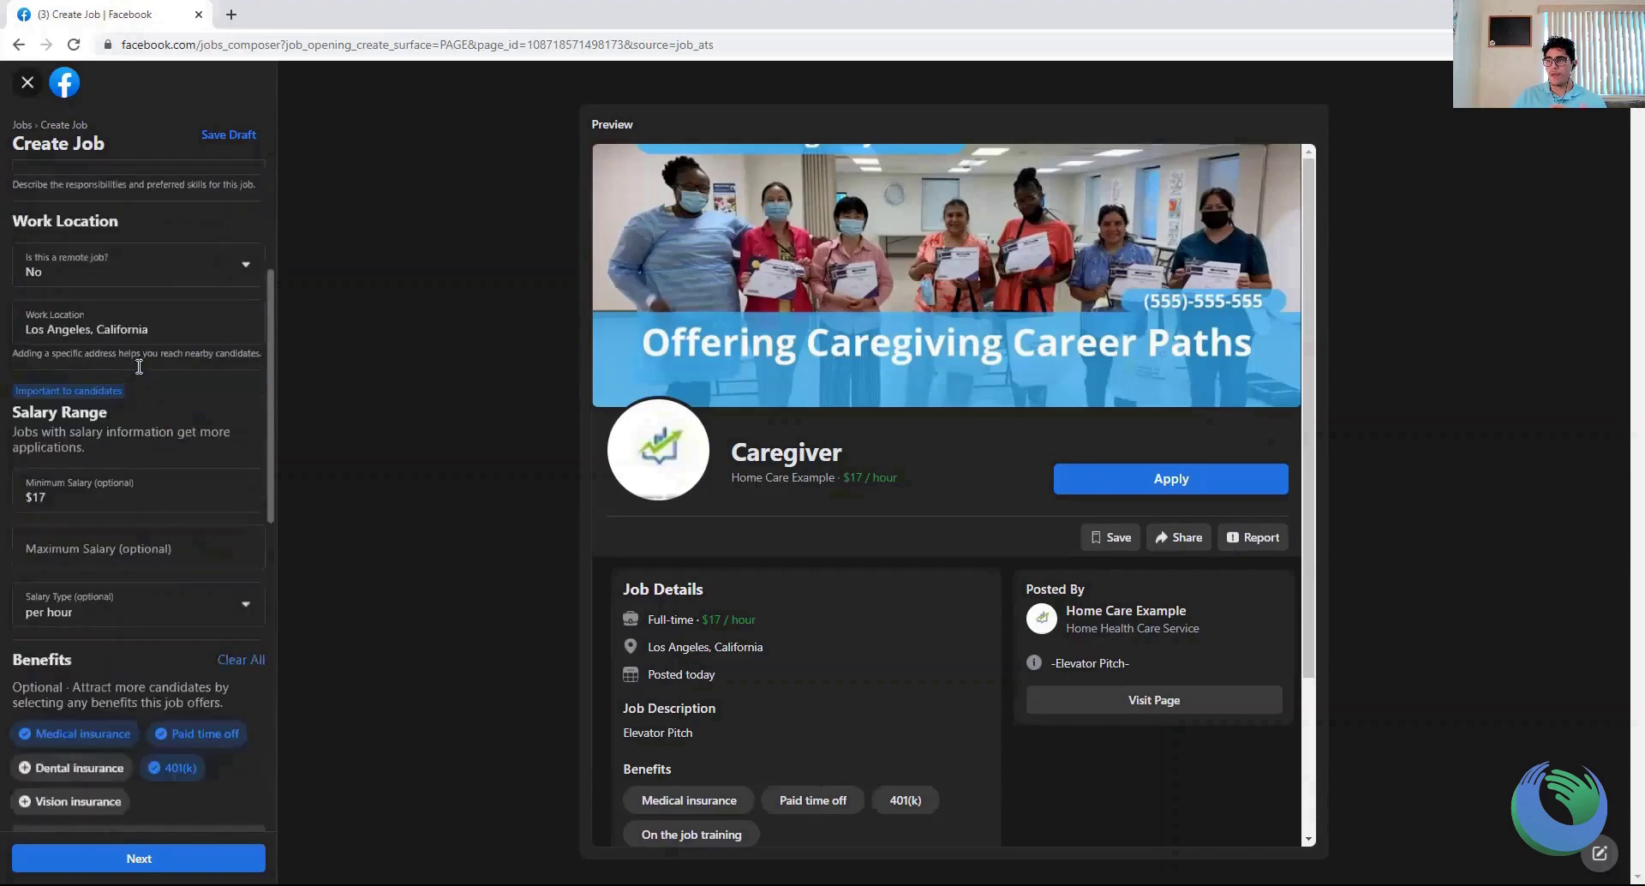
{"action": "scroll", "coordinate": [138, 366], "scroll_direction": "up", "scroll_amount": 3}
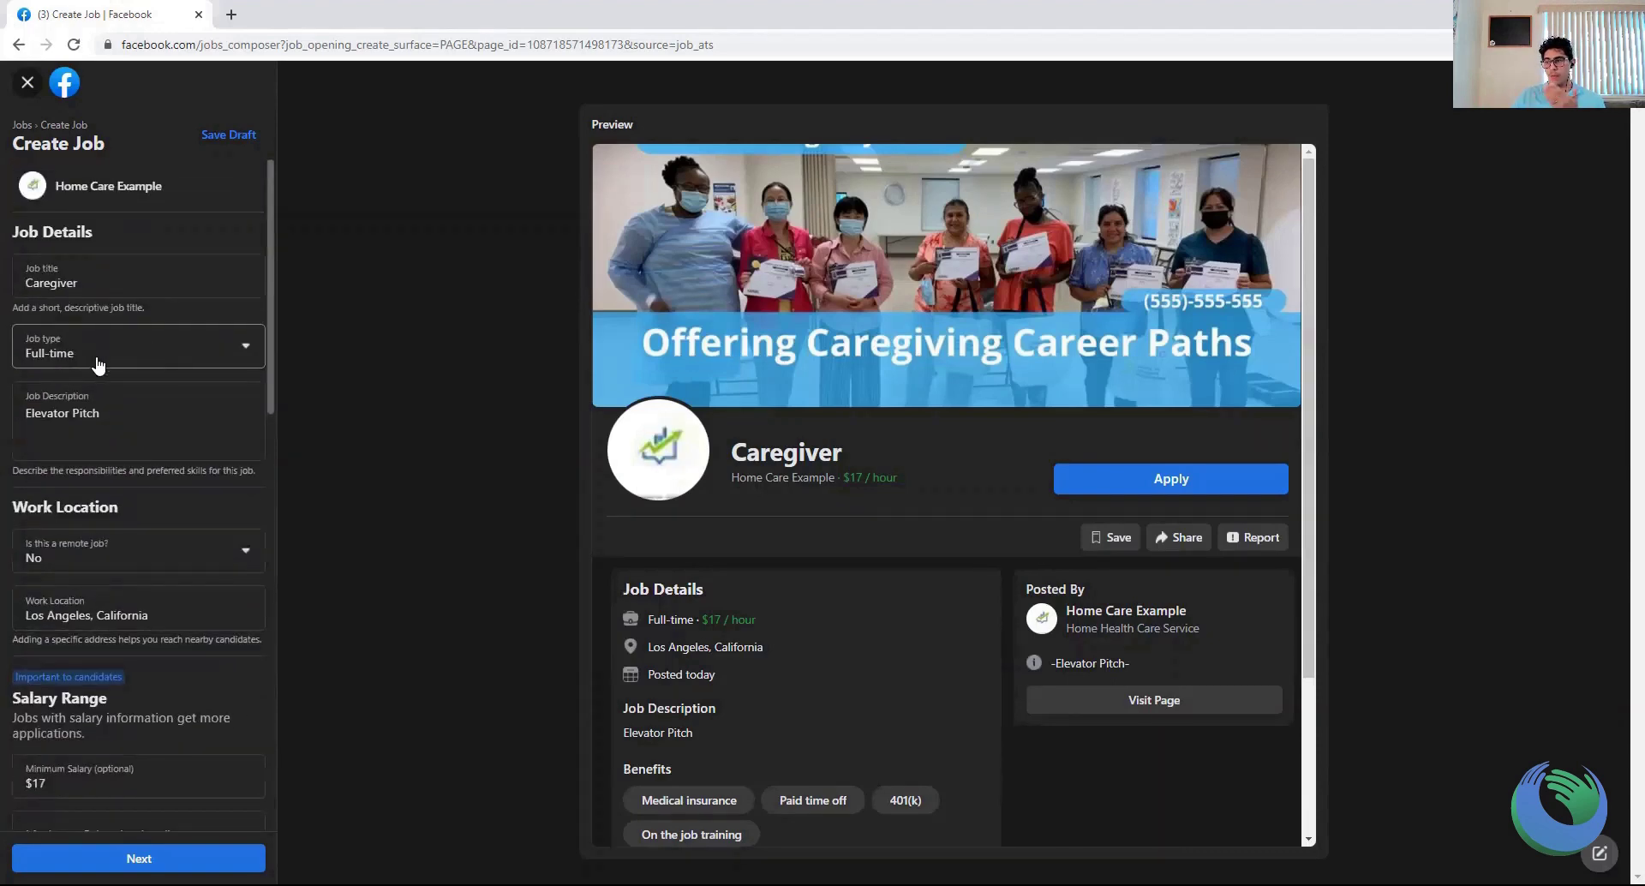
{"action": "scroll", "coordinate": [93, 352], "scroll_direction": "down", "scroll_amount": 8}
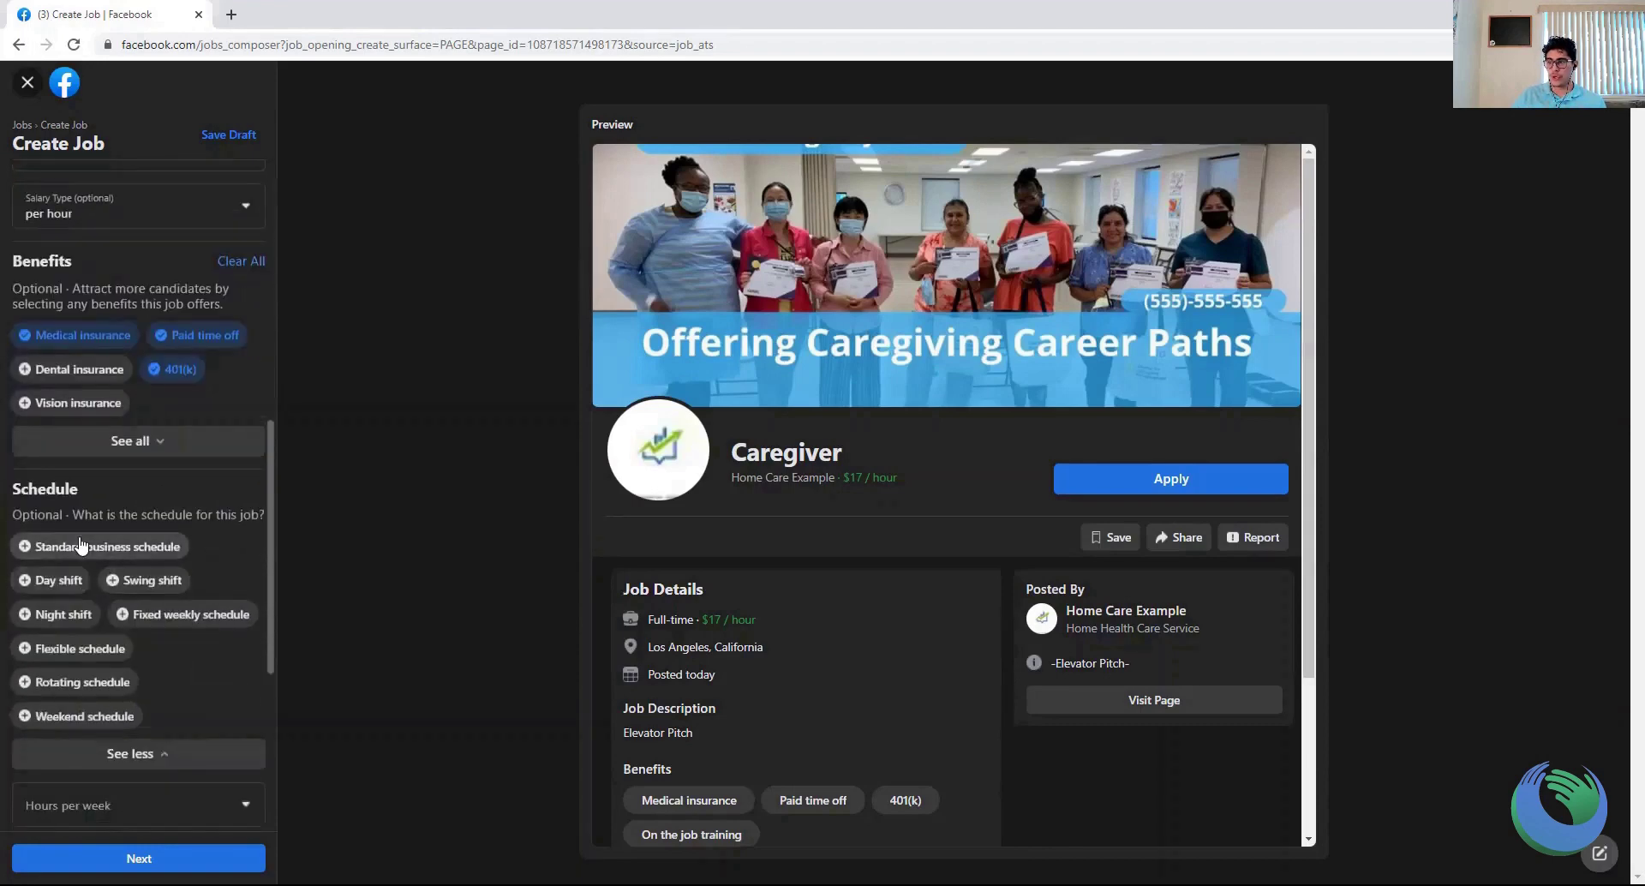
{"action": "left_click", "coordinate": [134, 546]}
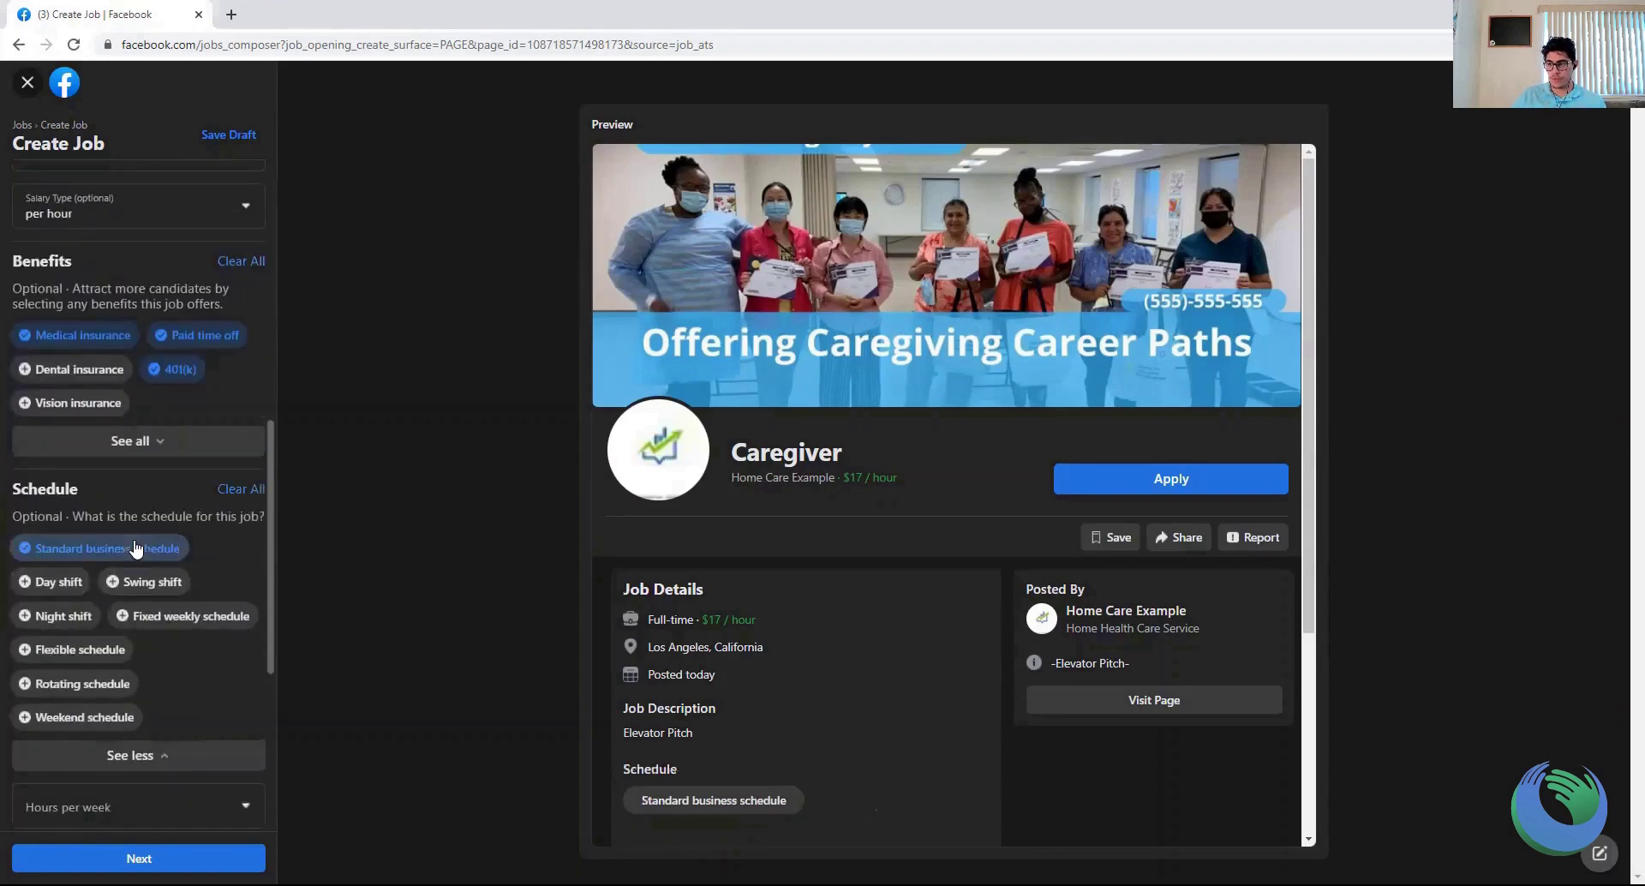
{"action": "left_click", "coordinate": [97, 654]}
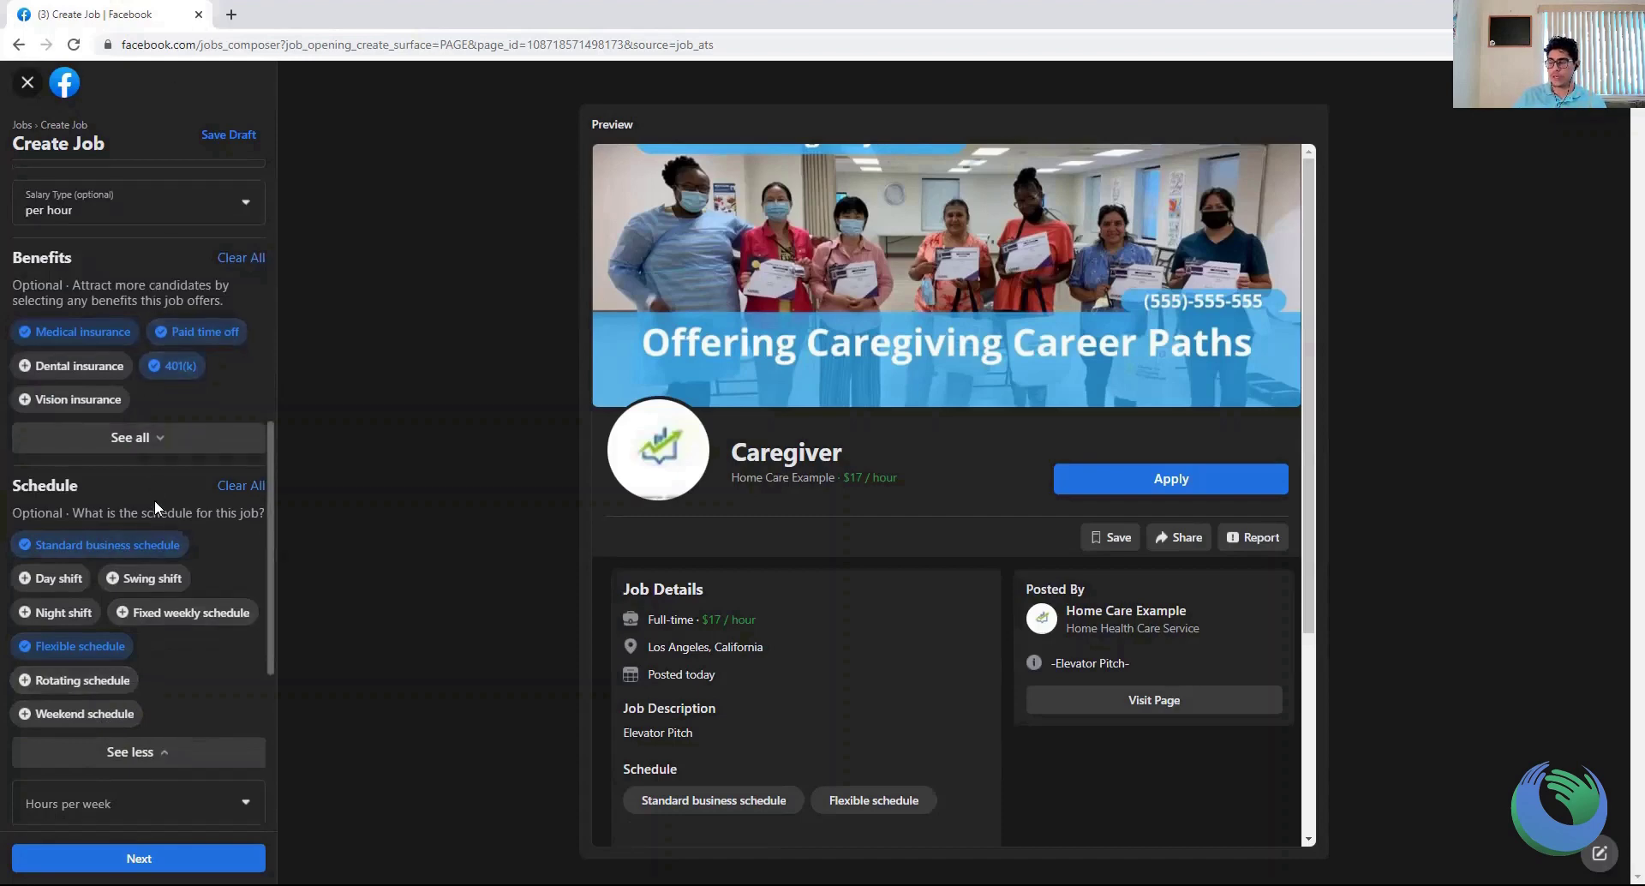
{"action": "scroll", "coordinate": [154, 501], "scroll_direction": "down", "scroll_amount": 4}
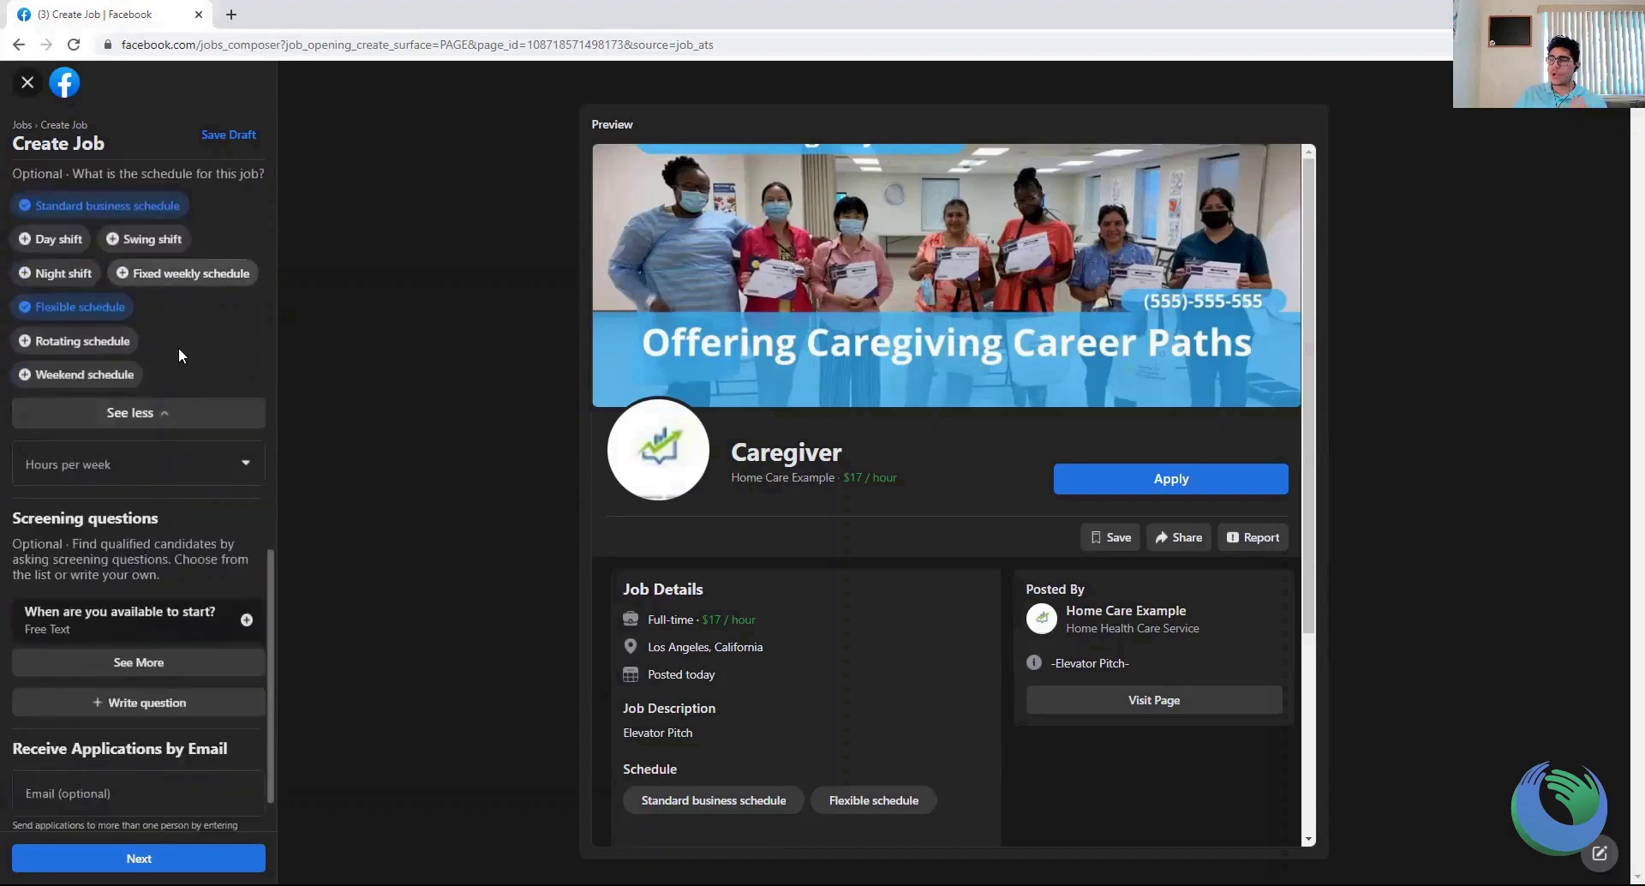
{"action": "left_click", "coordinate": [172, 413]}
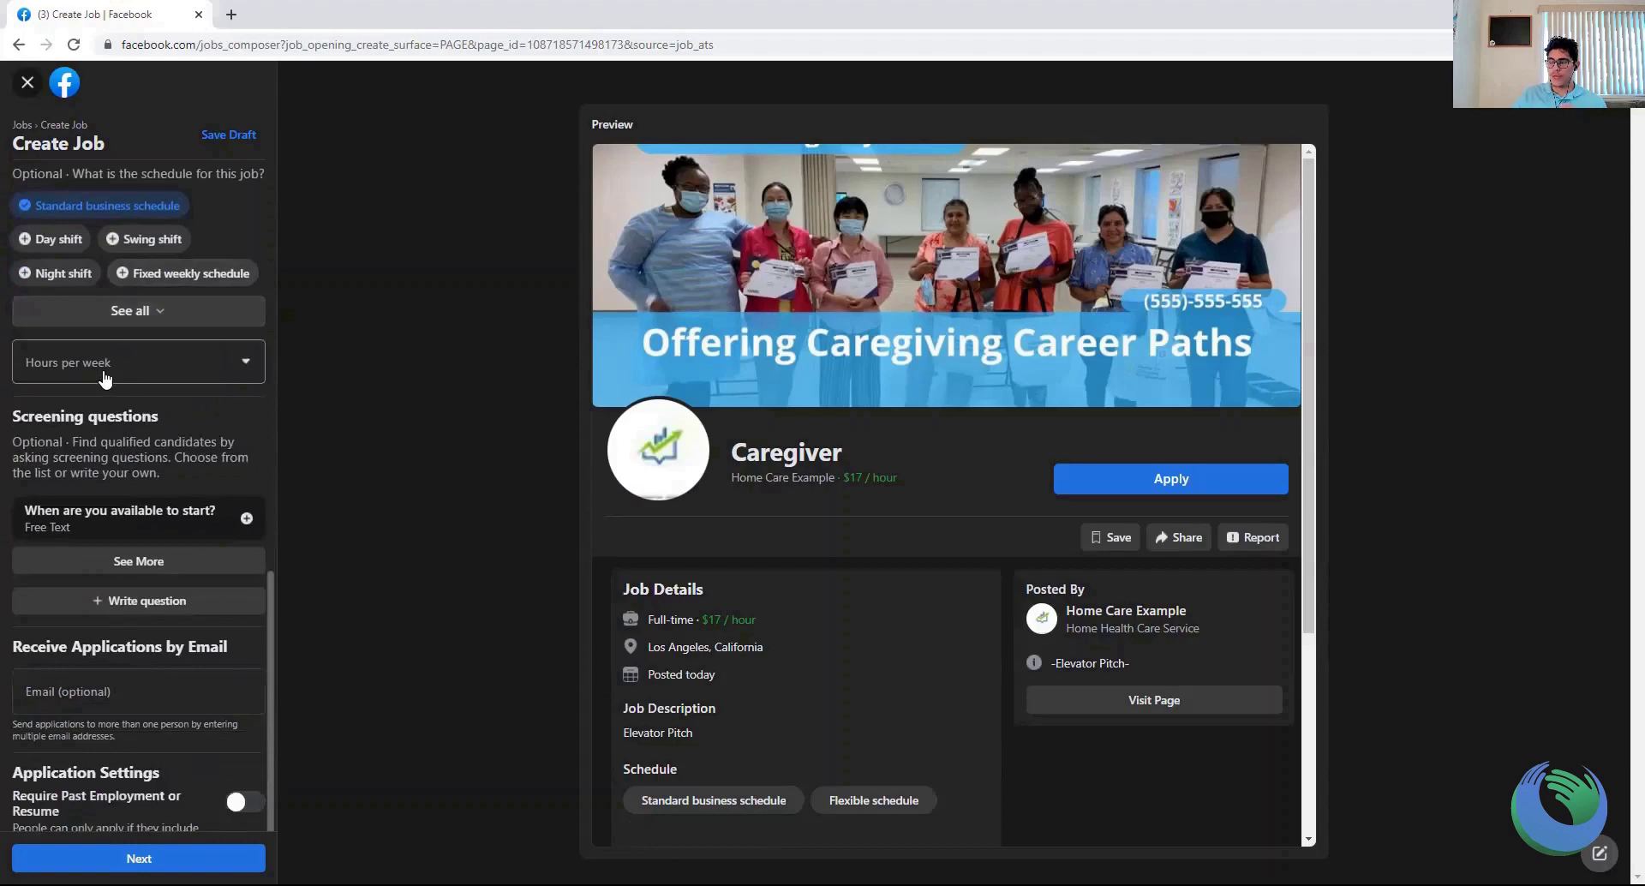
Set the job's hours per week to 30-40
{"action": "left_click", "coordinate": [139, 372]}
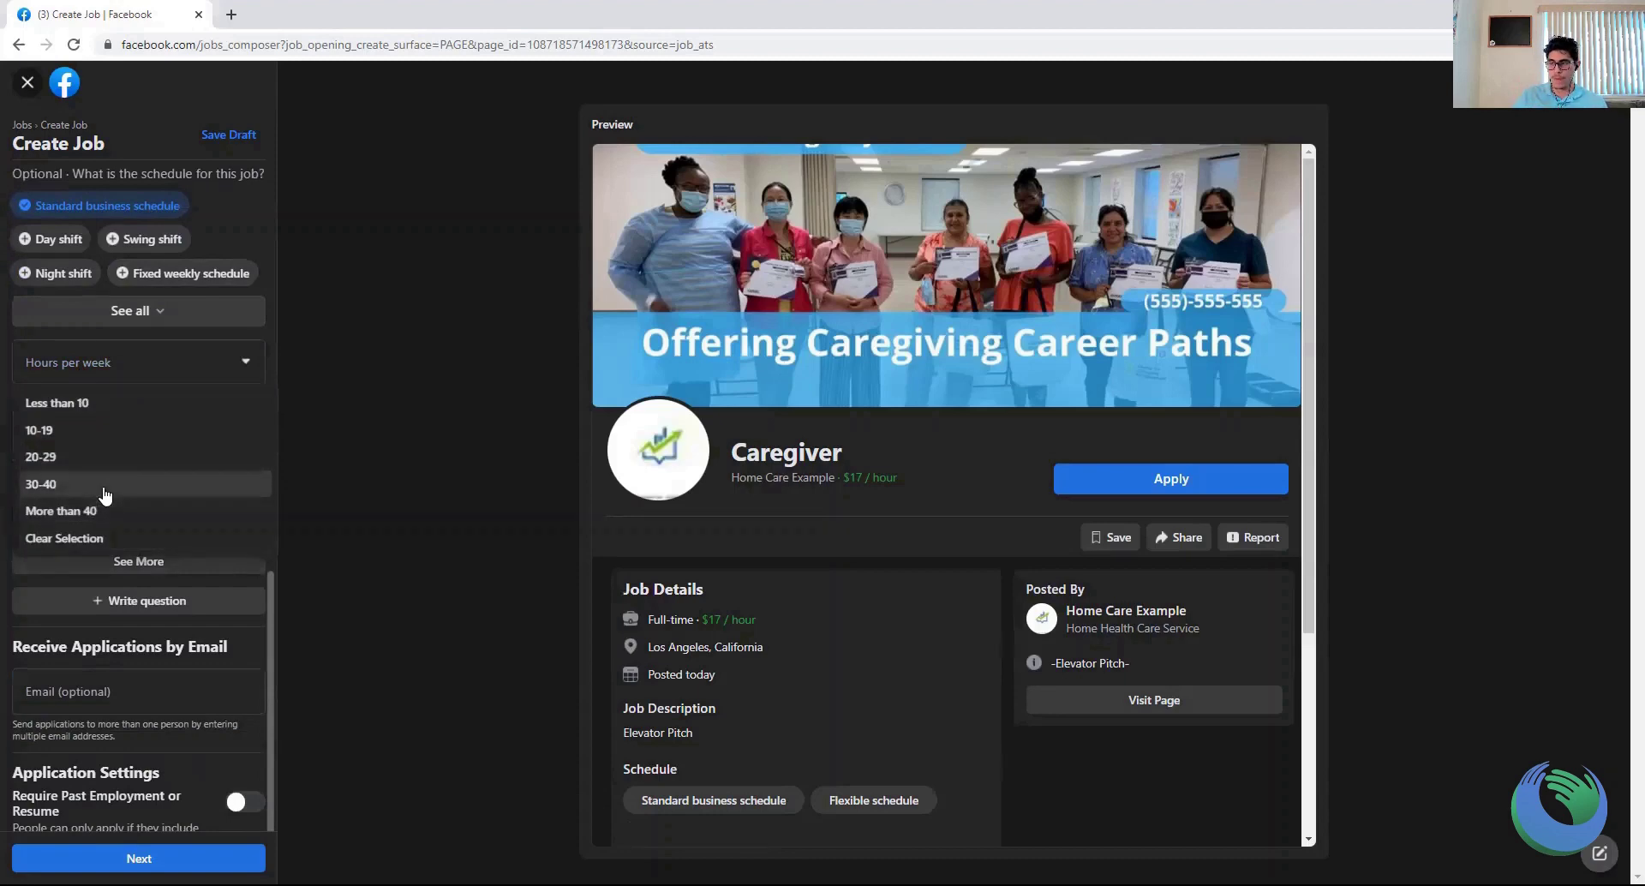
{"action": "left_click", "coordinate": [103, 486]}
{"action": "left_click", "coordinate": [167, 370]}
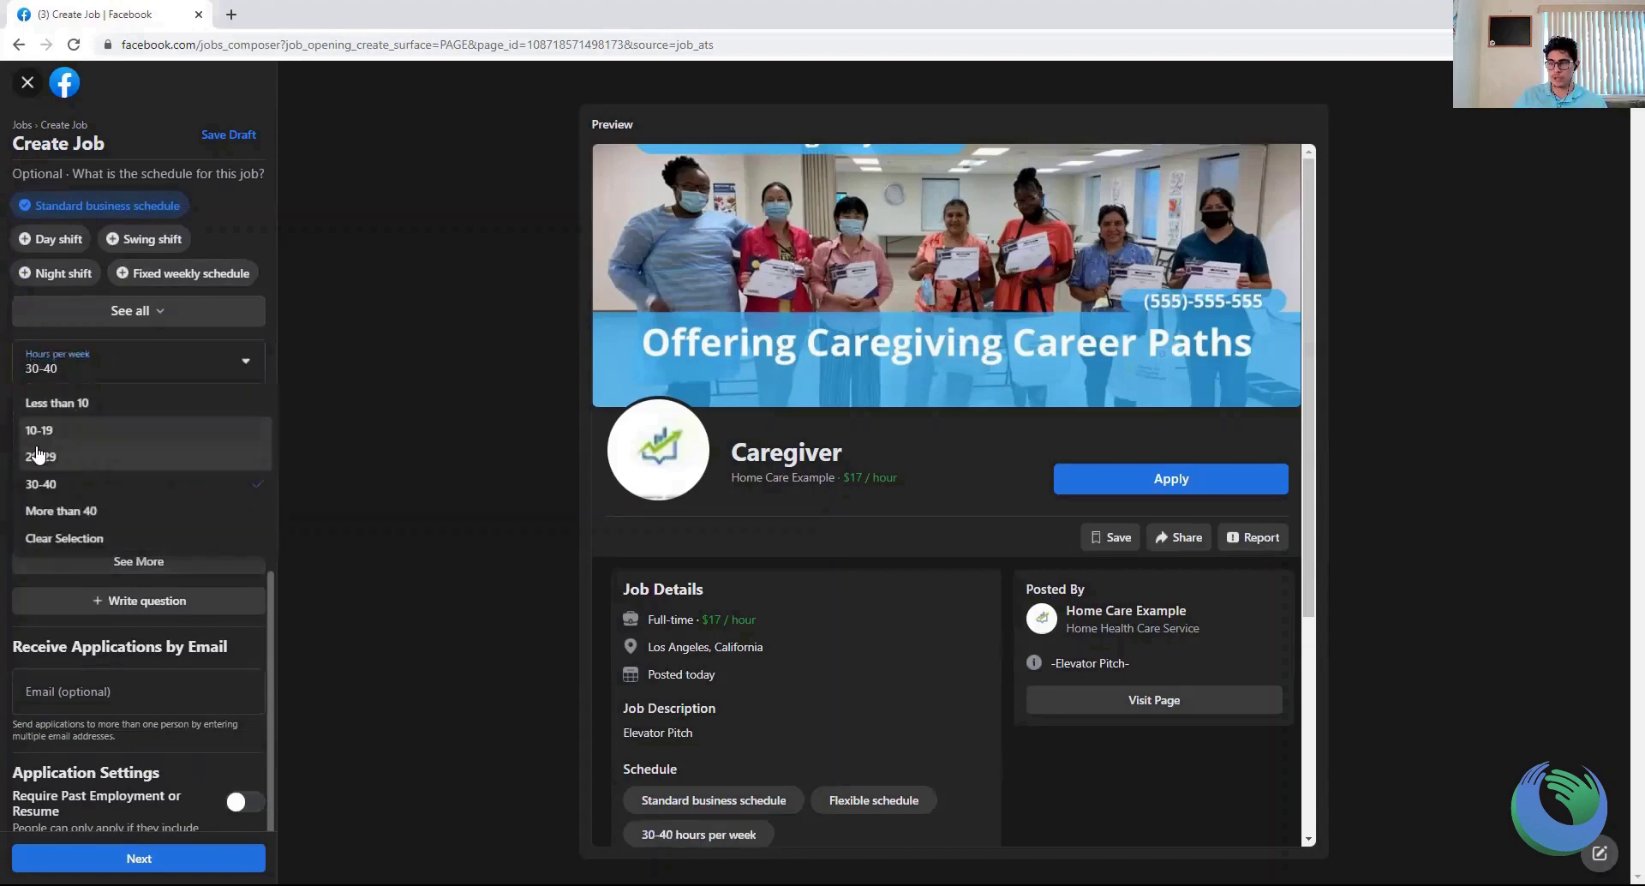
{"action": "left_click", "coordinate": [167, 370]}
{"action": "scroll", "coordinate": [166, 377], "scroll_direction": "down", "scroll_amount": 1}
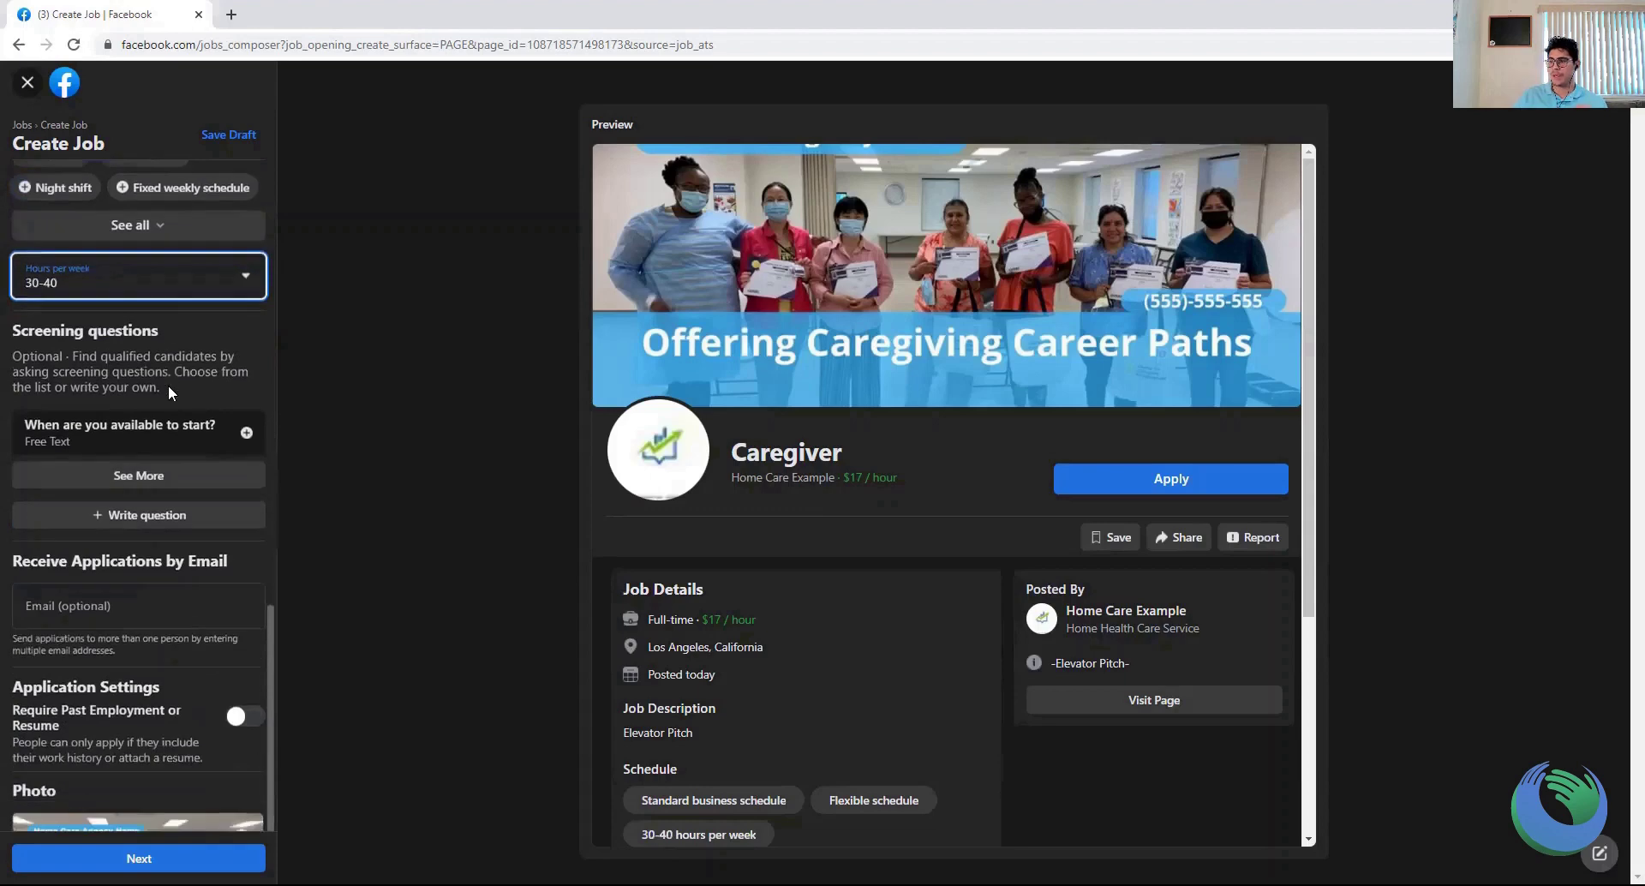
{"action": "scroll", "coordinate": [169, 387], "scroll_direction": "down", "scroll_amount": 1}
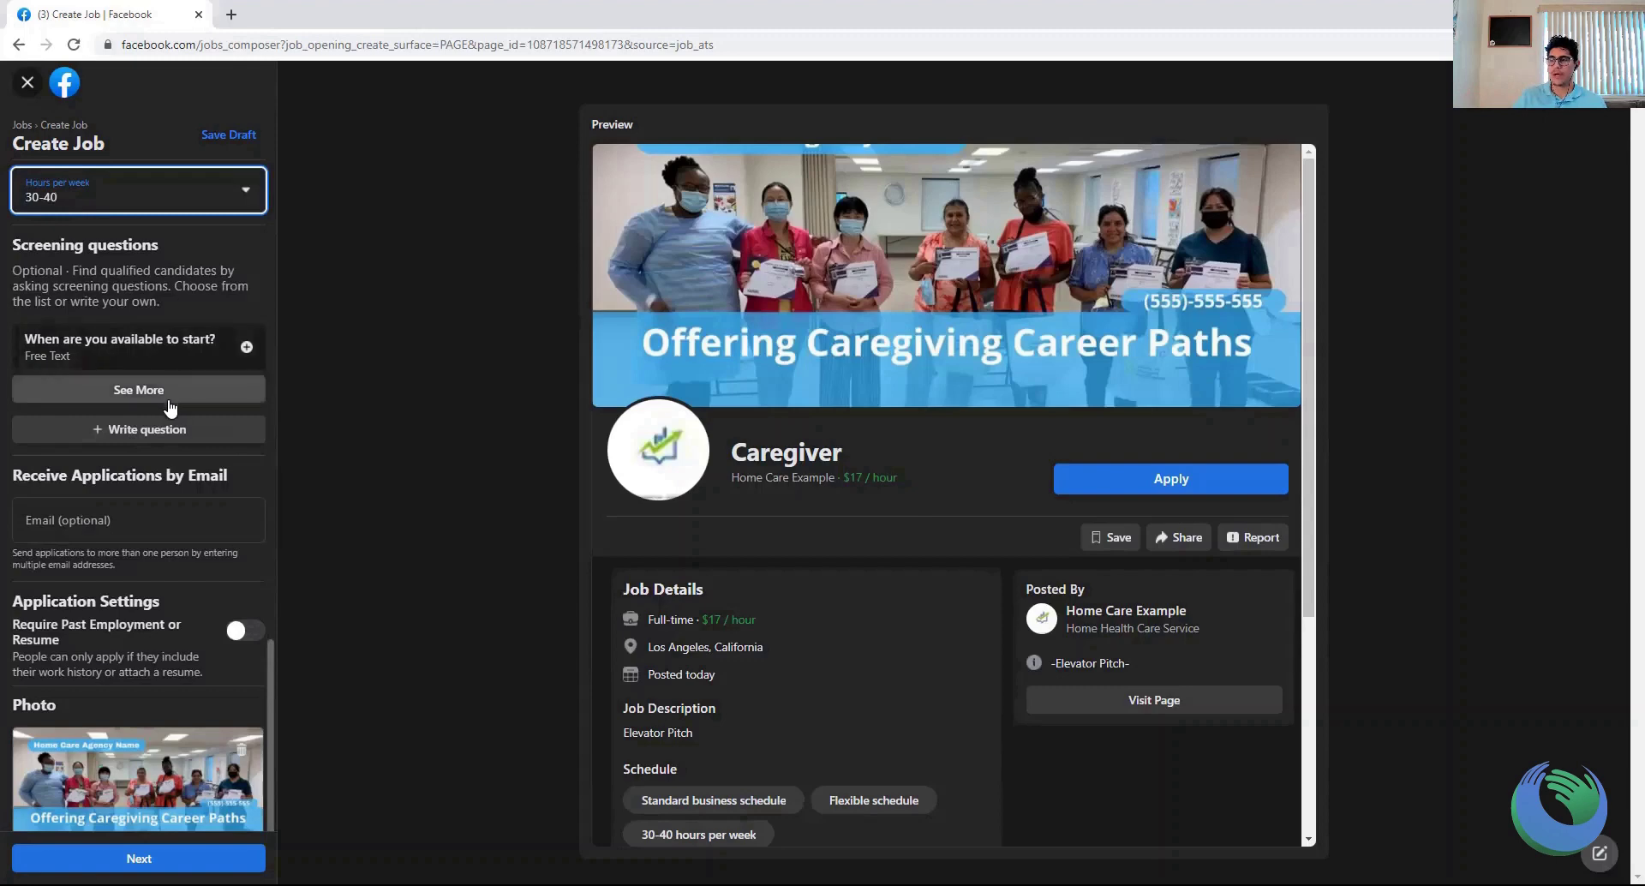
{"action": "left_click", "coordinate": [154, 428]}
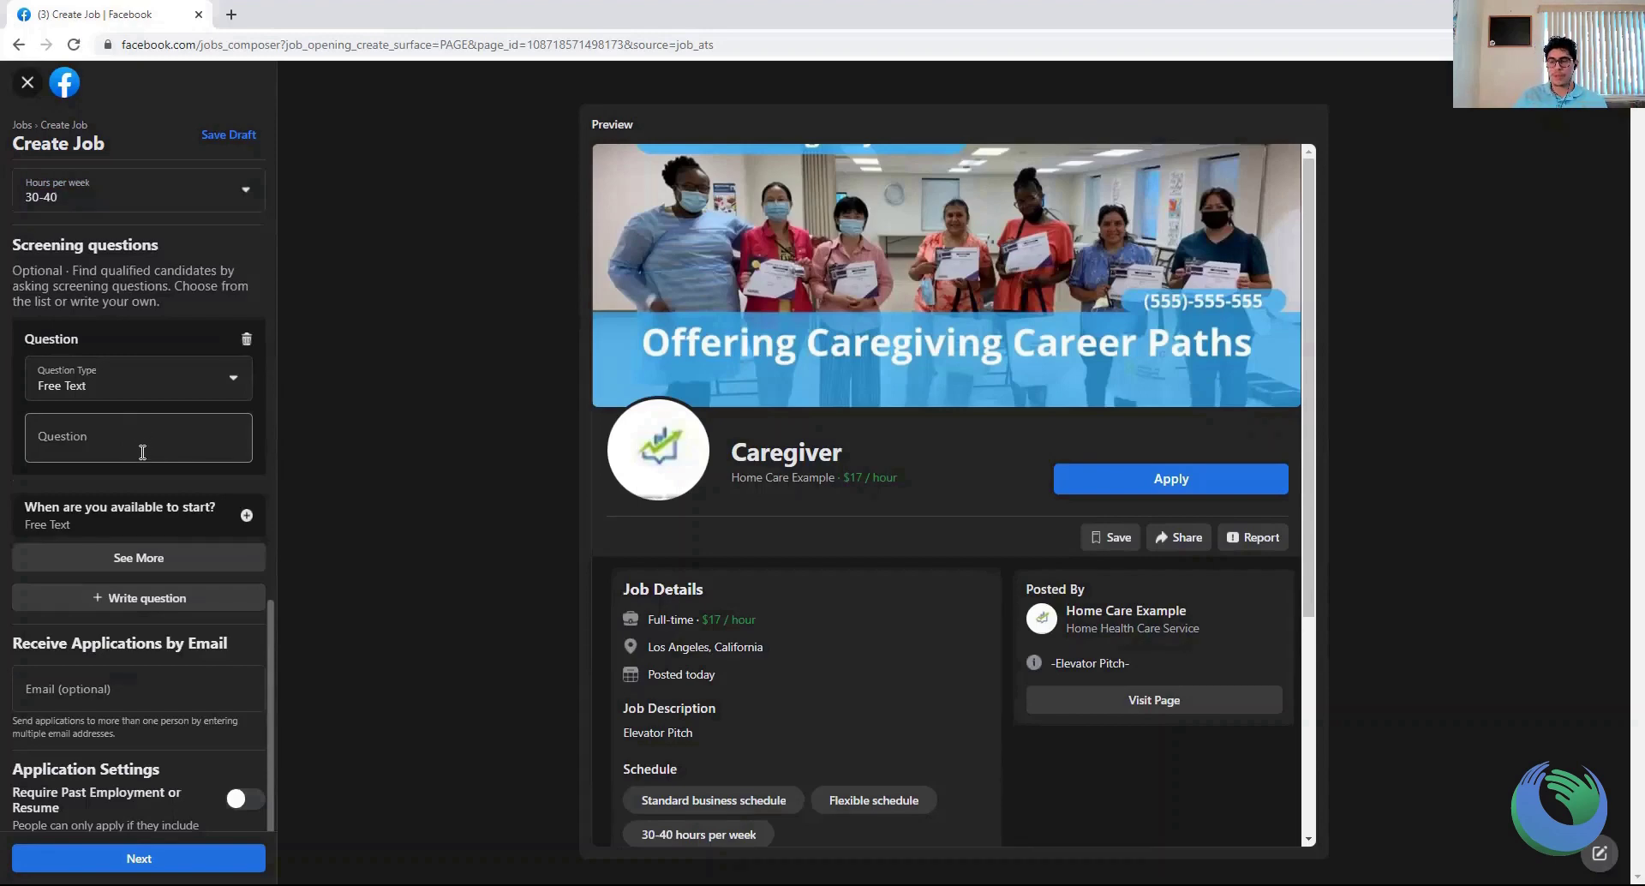
{"action": "left_click", "coordinate": [248, 344]}
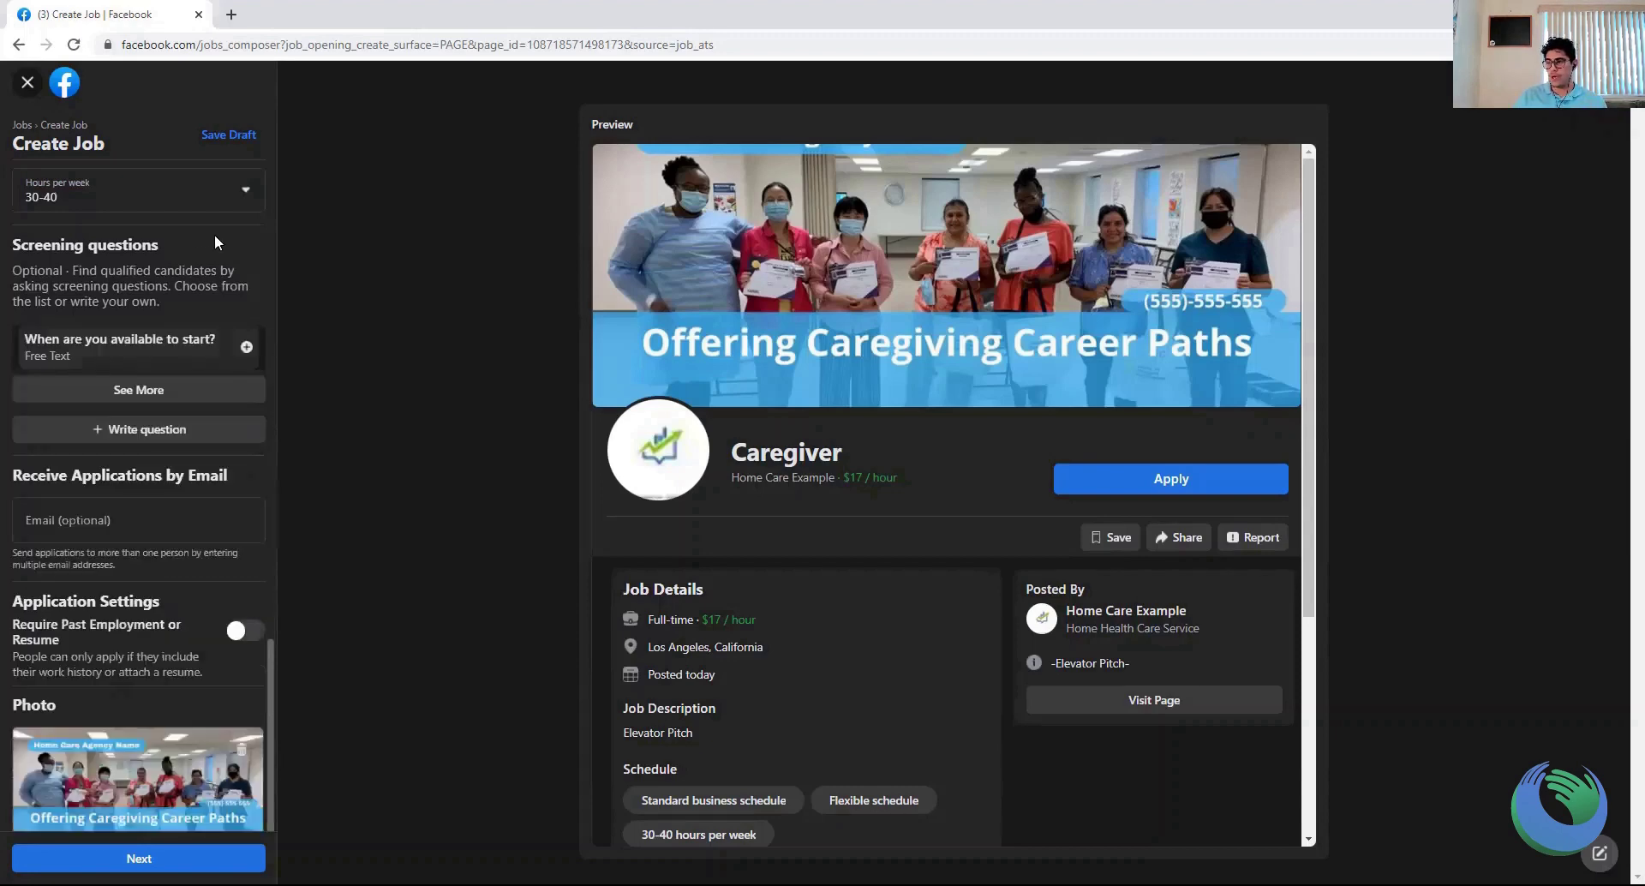
Require applicants to include past employment or a resume, and dismiss the notification covering the form
{"action": "scroll", "coordinate": [104, 454], "scroll_direction": "down", "scroll_amount": 1}
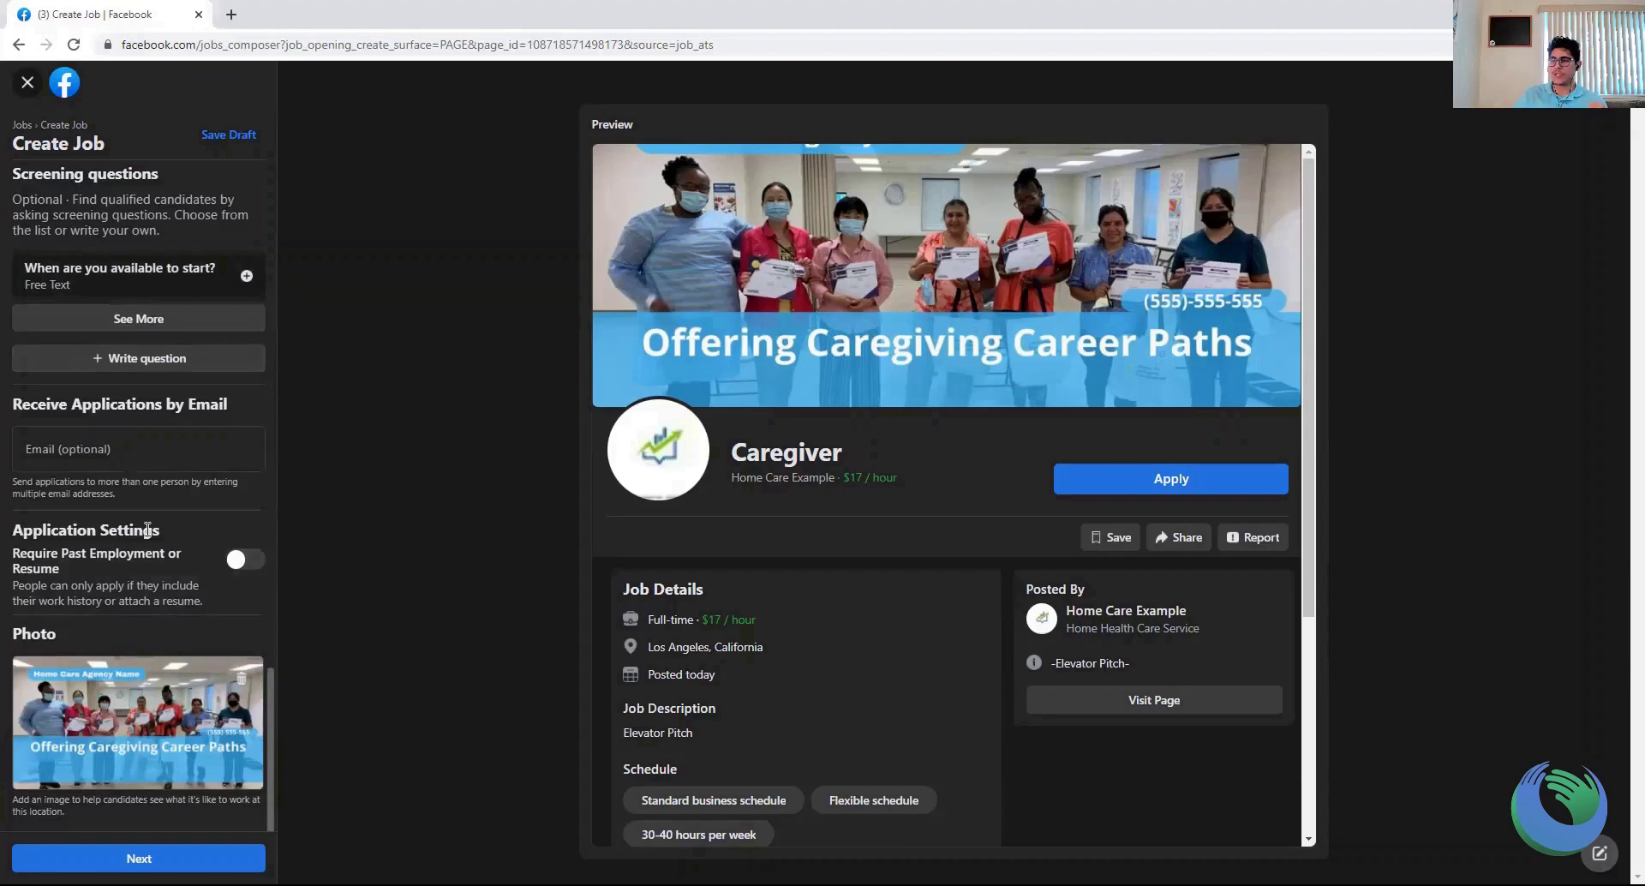
{"action": "left_click", "coordinate": [237, 562]}
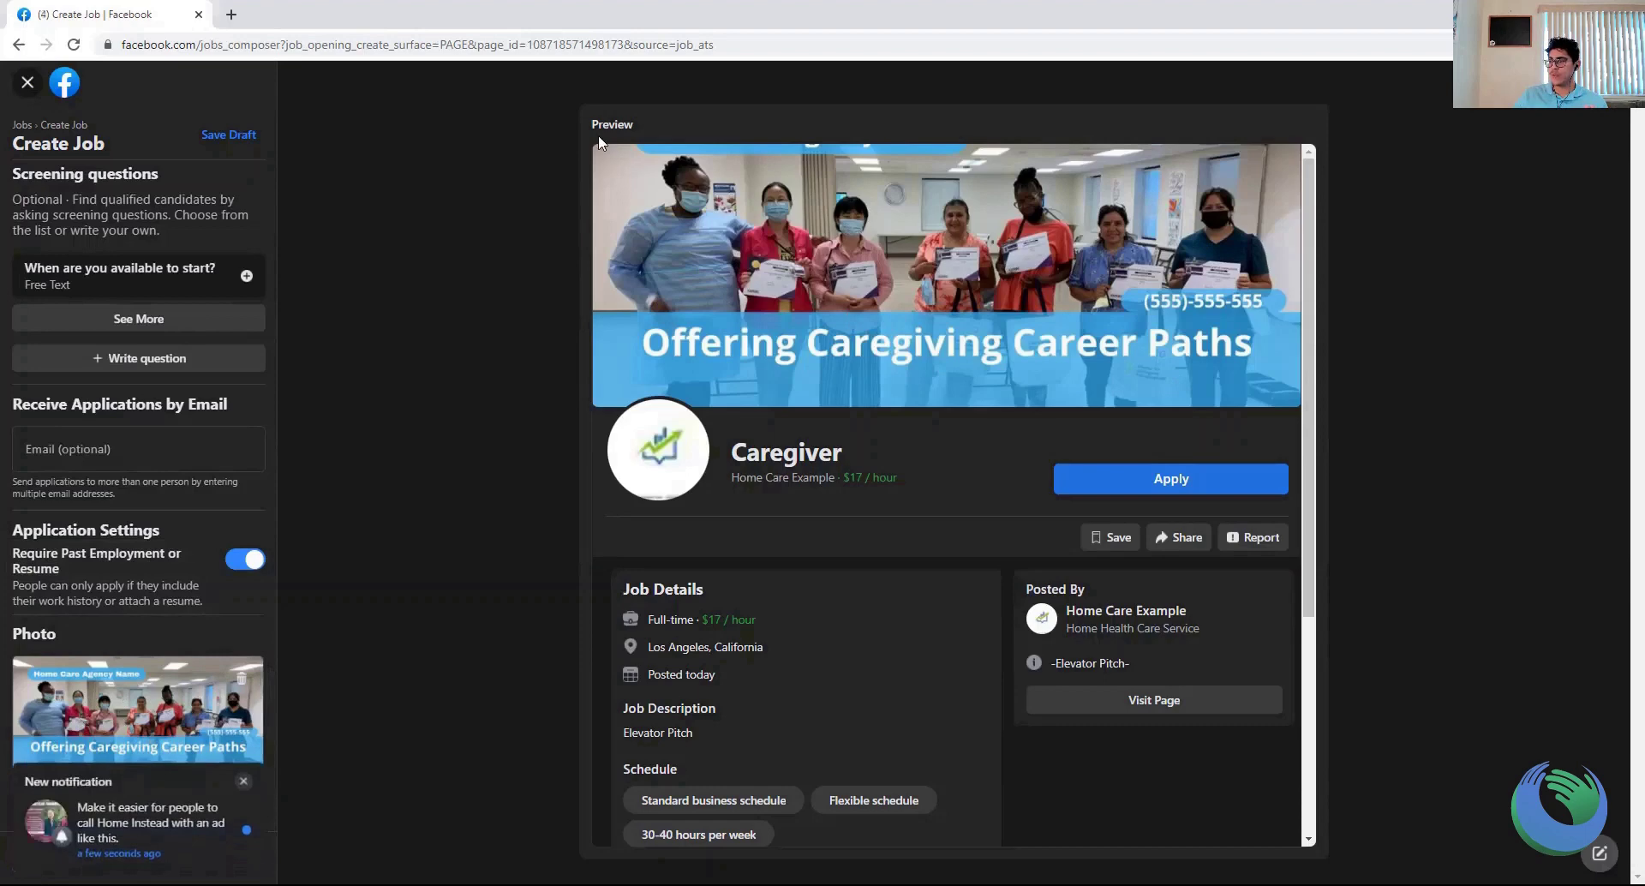
{"action": "left_click", "coordinate": [244, 780]}
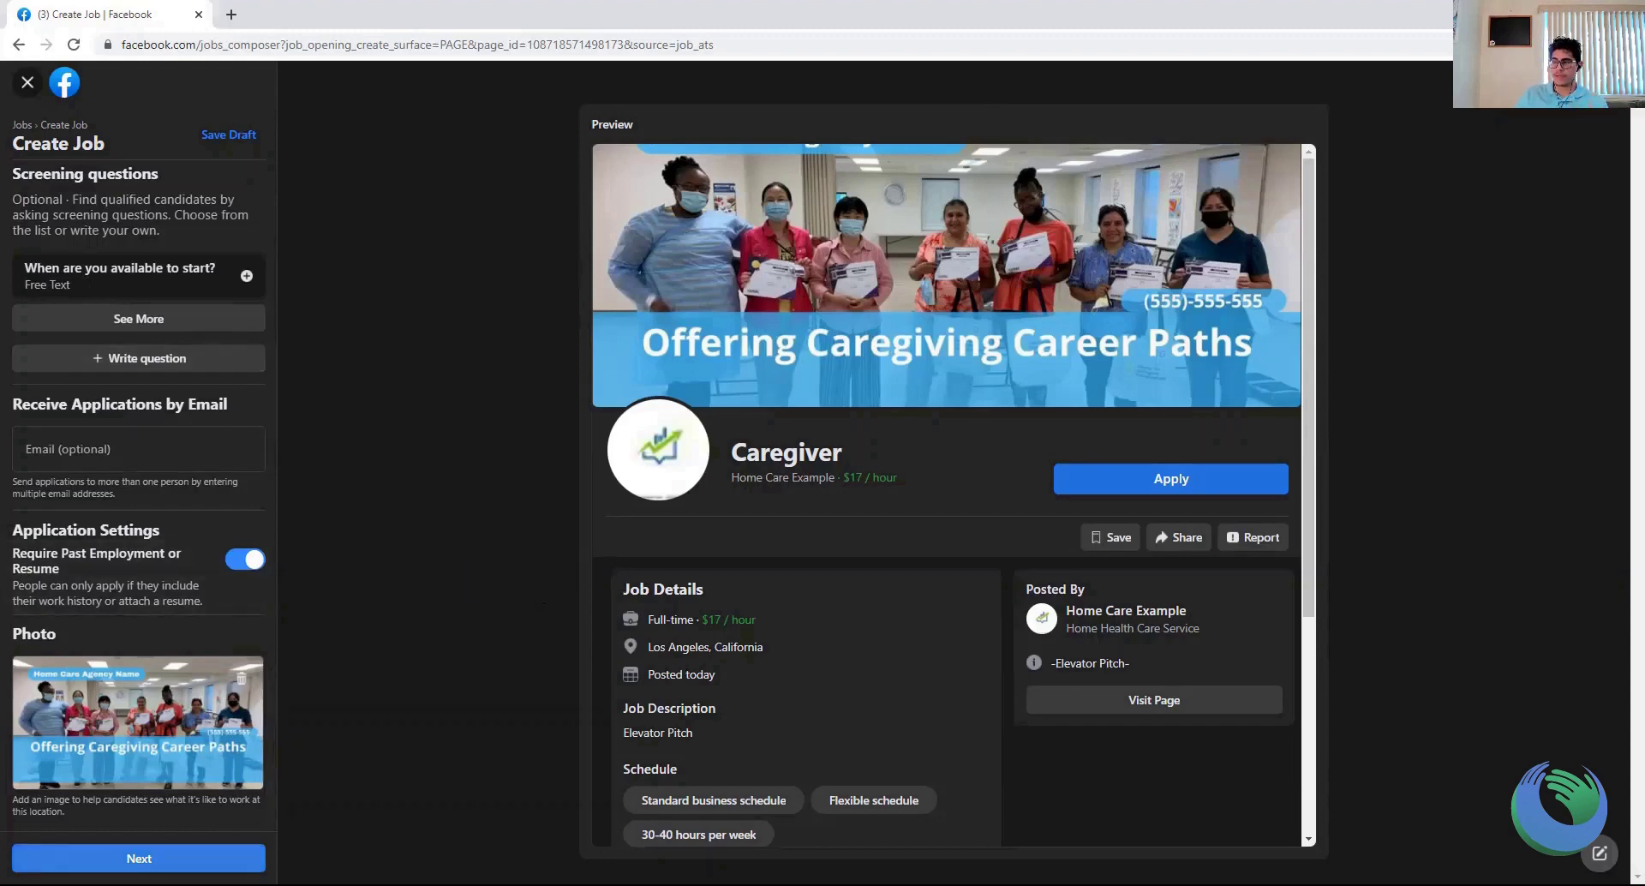
Publish the Caregiver job to Jobs on Facebook and the Home Care Example page without boosting, and return to the page's jobs
{"action": "left_click", "coordinate": [139, 857]}
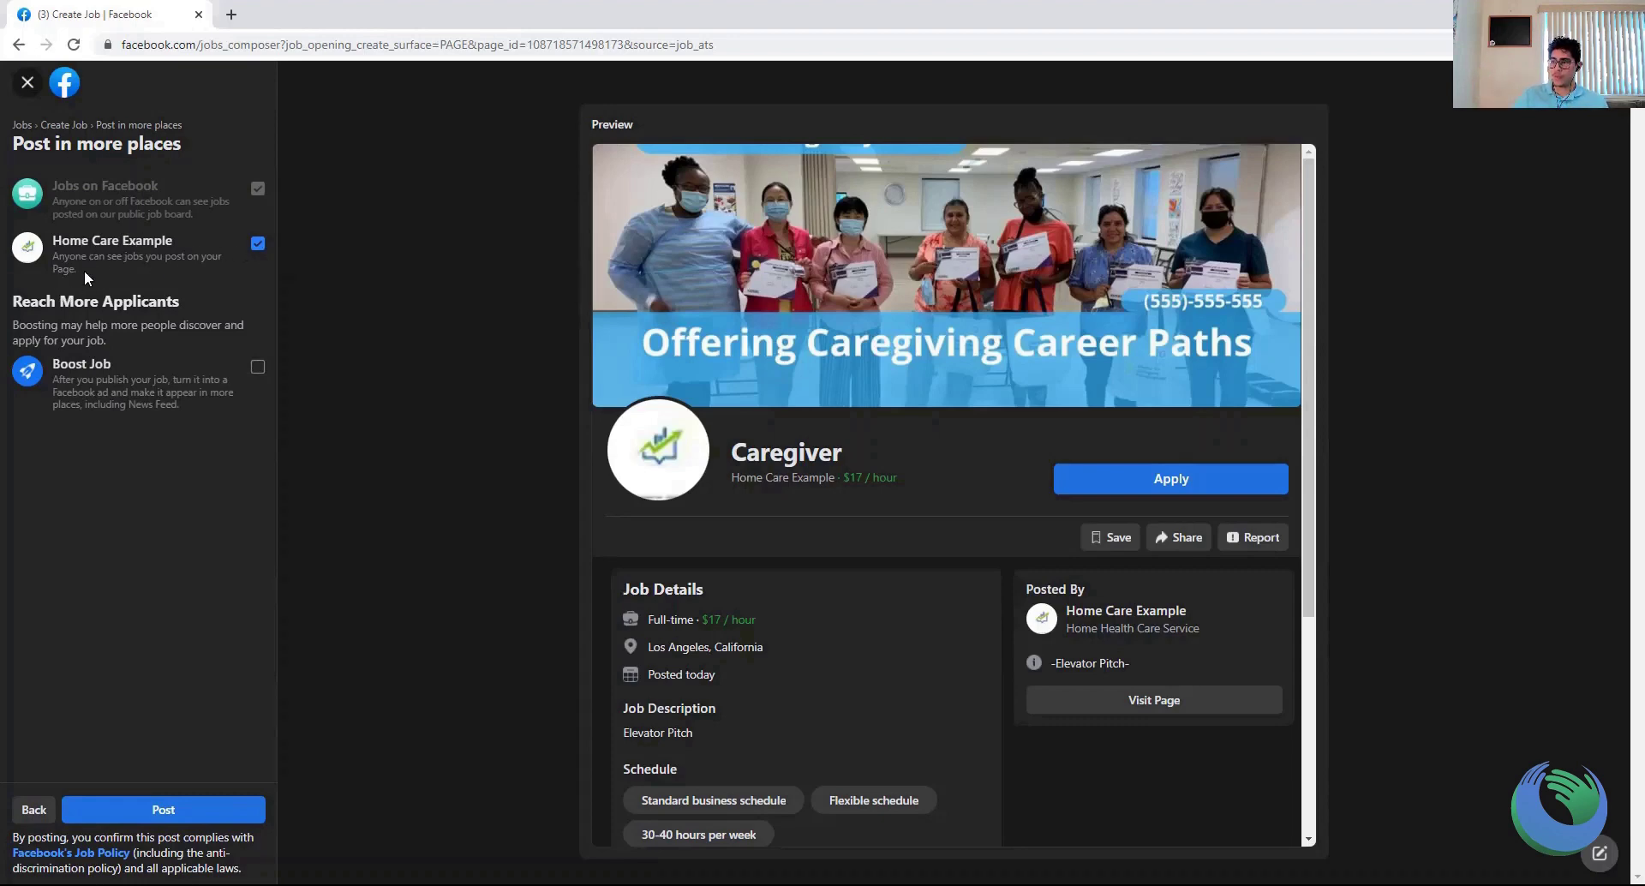
{"action": "left_click", "coordinate": [154, 814]}
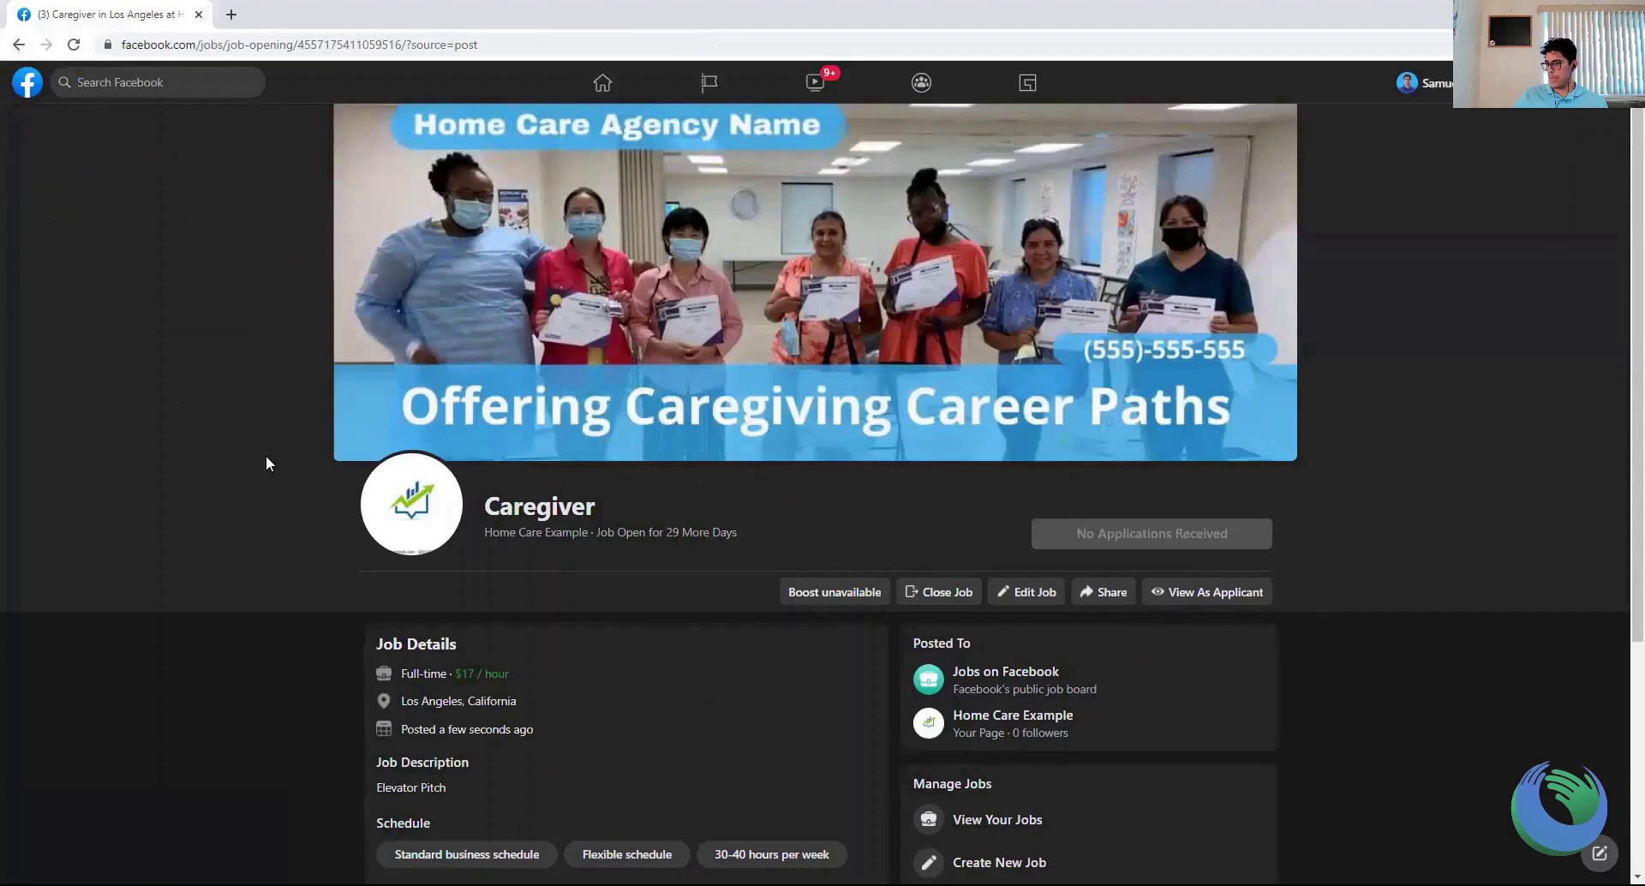
{"action": "left_click", "coordinate": [19, 44]}
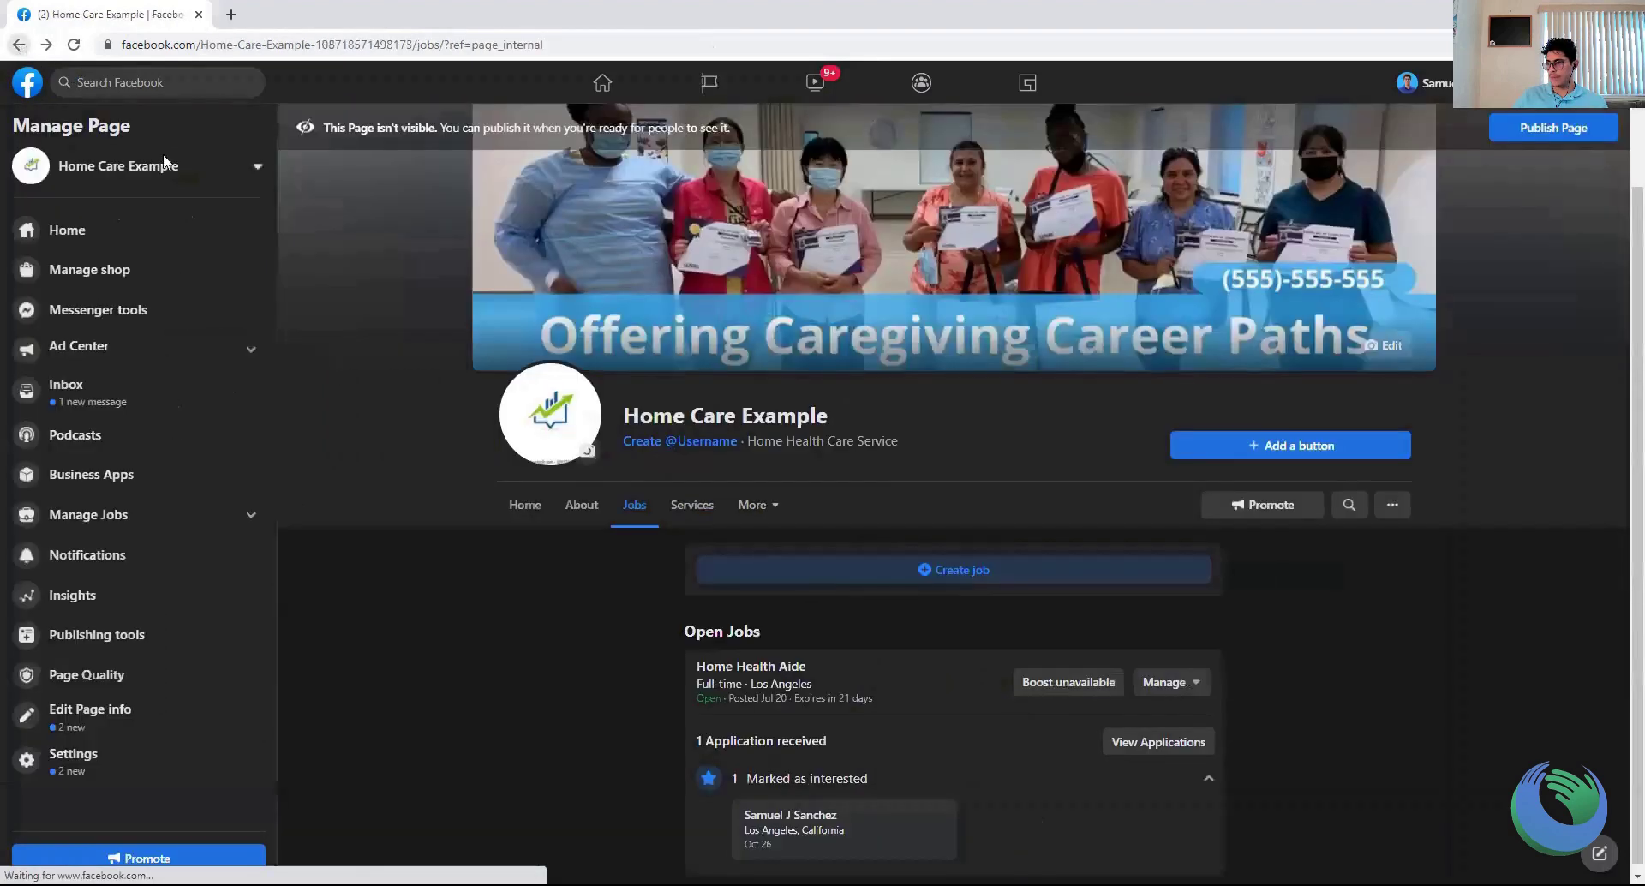